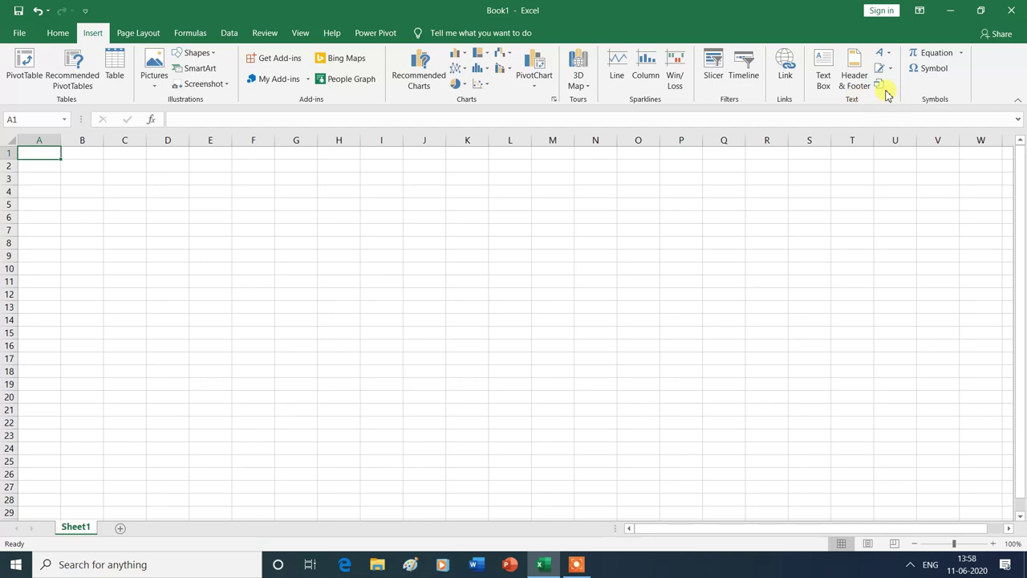
Embed a new Bitmap Image object in the sheet from the Insert Object dialog
click(880, 89)
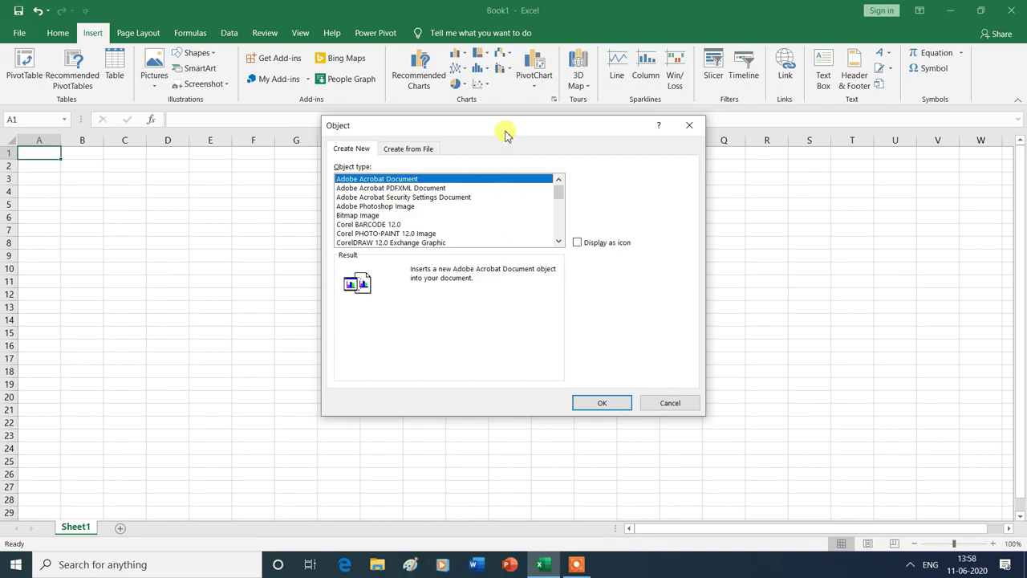
drag(514, 128, 703, 193)
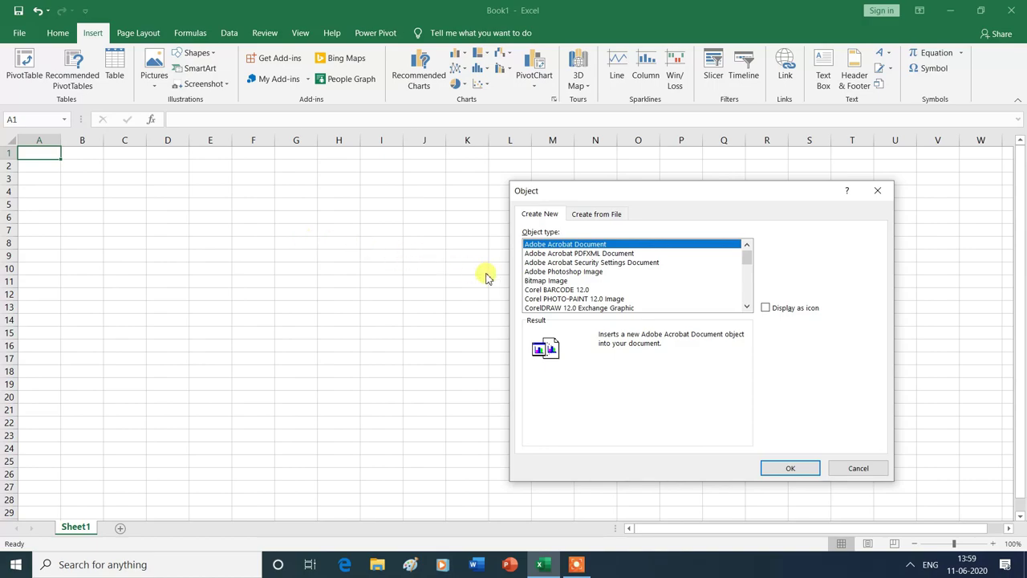
click(558, 281)
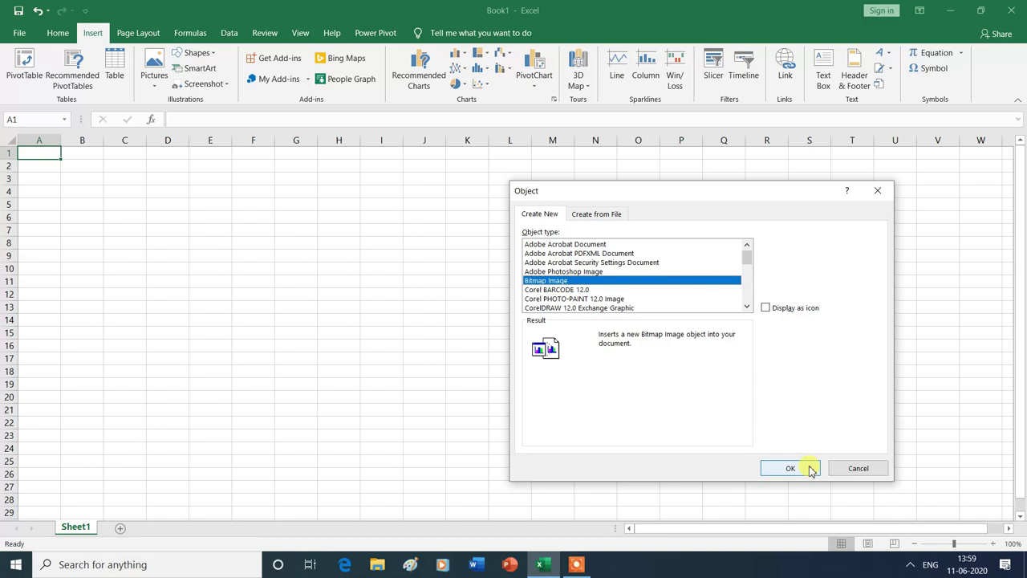
click(791, 469)
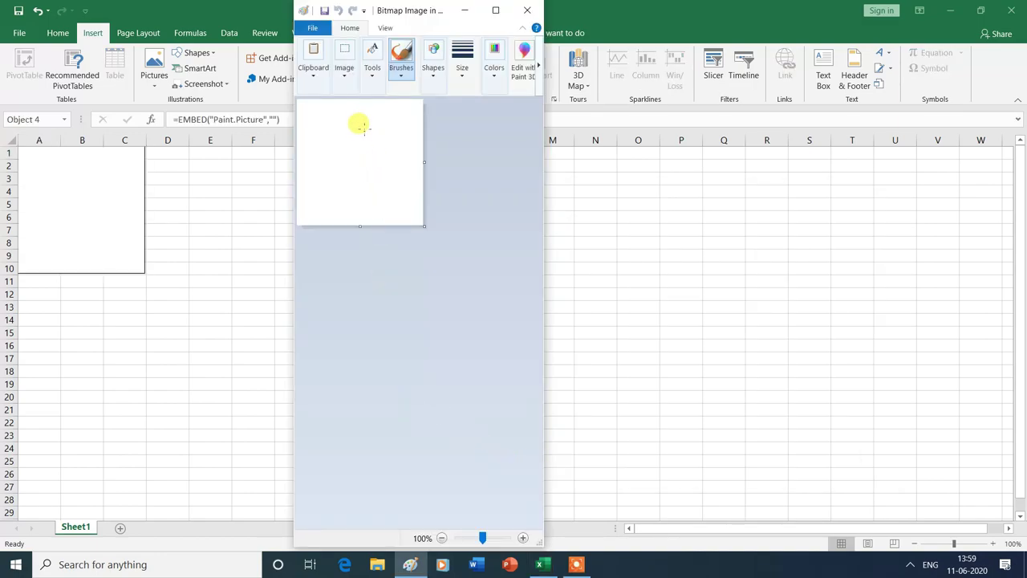
Maximize Paint and resize the canvas to 1098 × 607 px
click(498, 12)
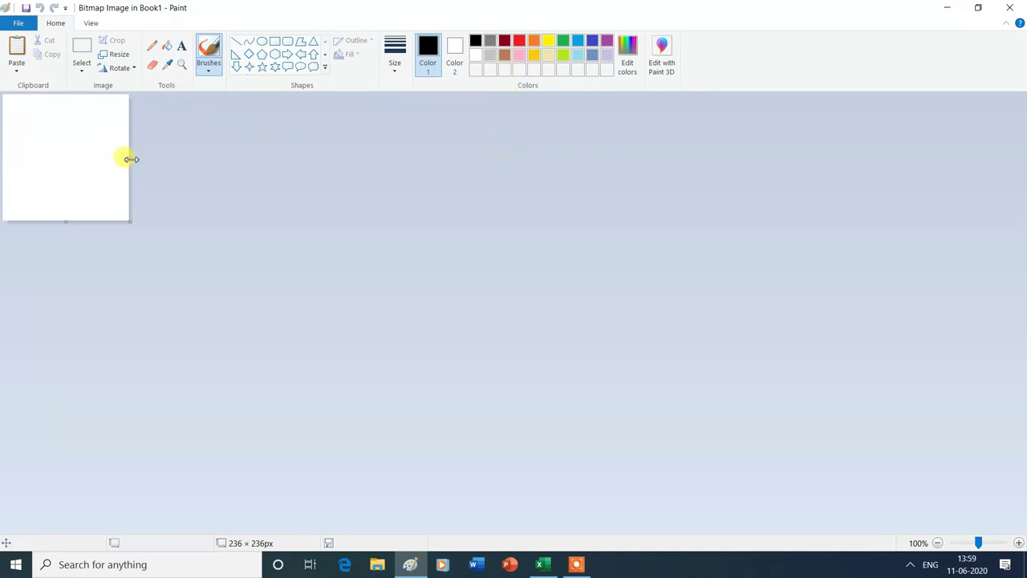
drag(128, 159, 590, 158)
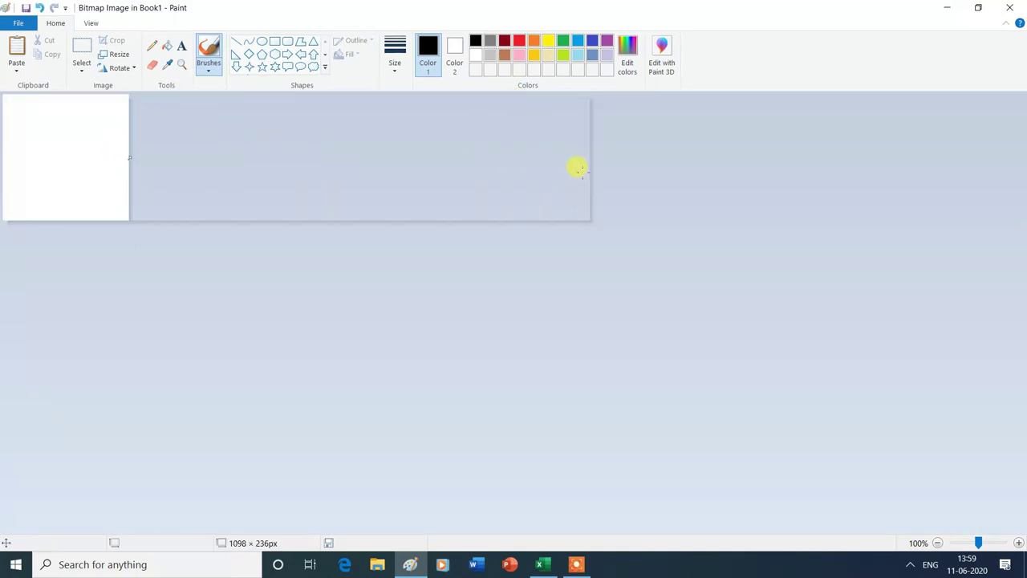
drag(296, 221, 296, 419)
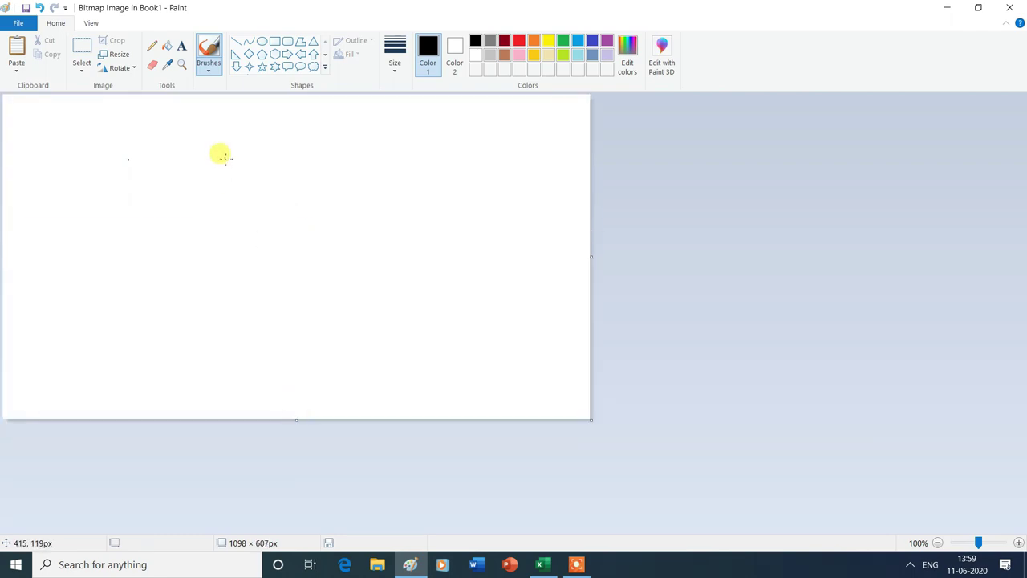
Draw three five-point stars: a large one left, a smaller middle one, one top right
click(262, 67)
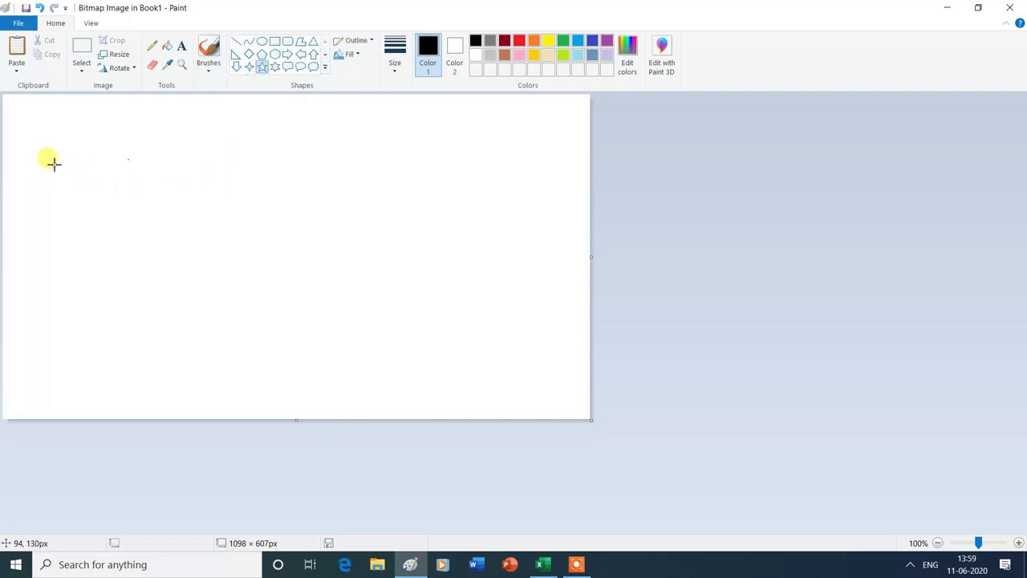
drag(50, 150, 207, 275)
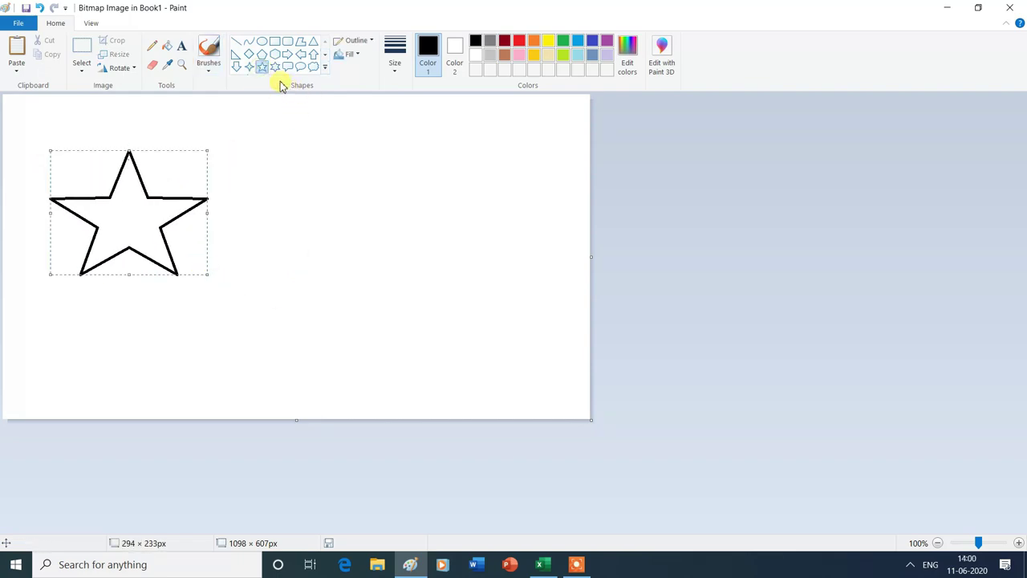
drag(271, 239, 383, 333)
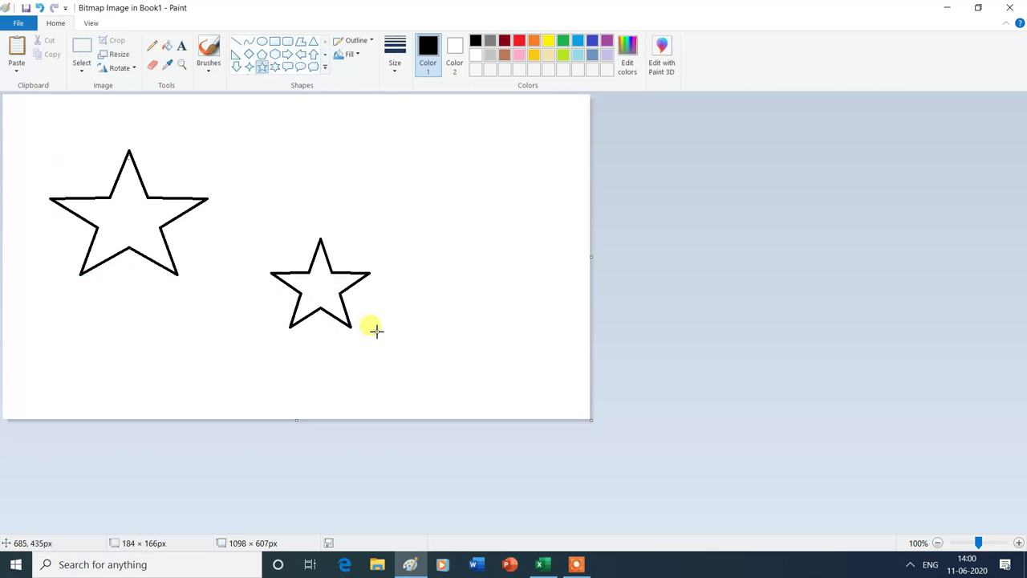
drag(462, 133, 577, 250)
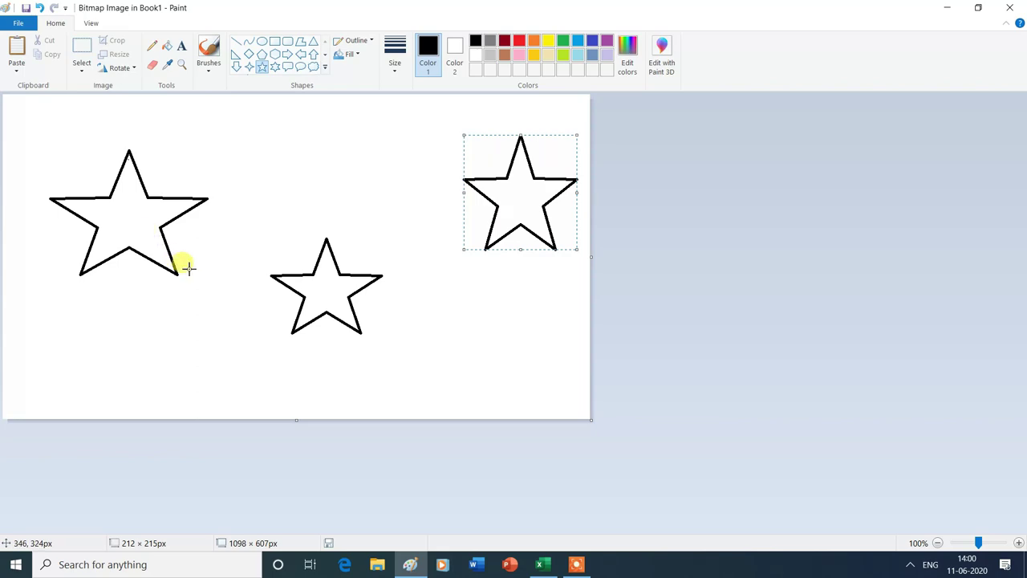
Fill the right star orange, middle star green, left star blue, then close Paint
click(169, 48)
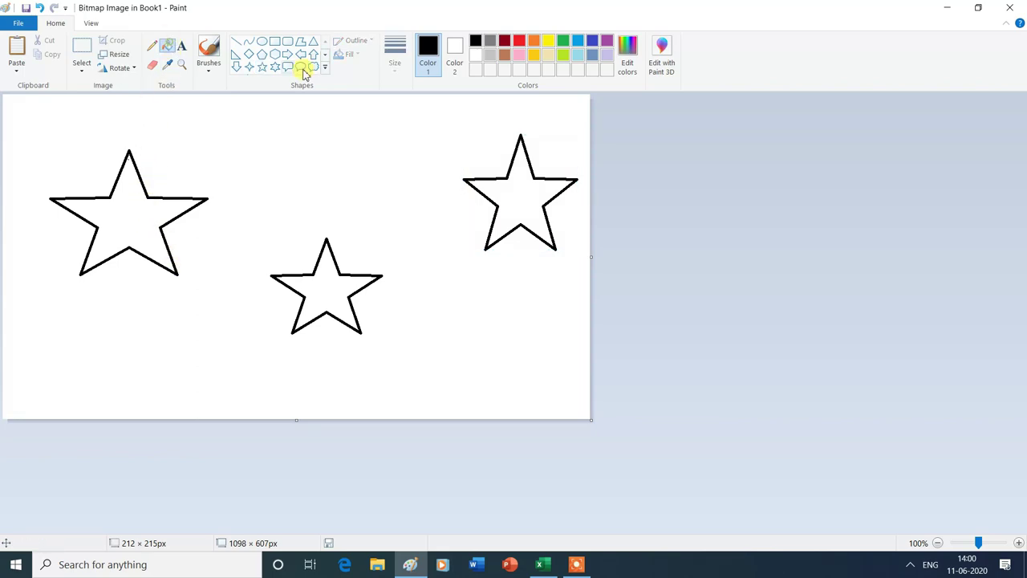
click(535, 45)
click(532, 192)
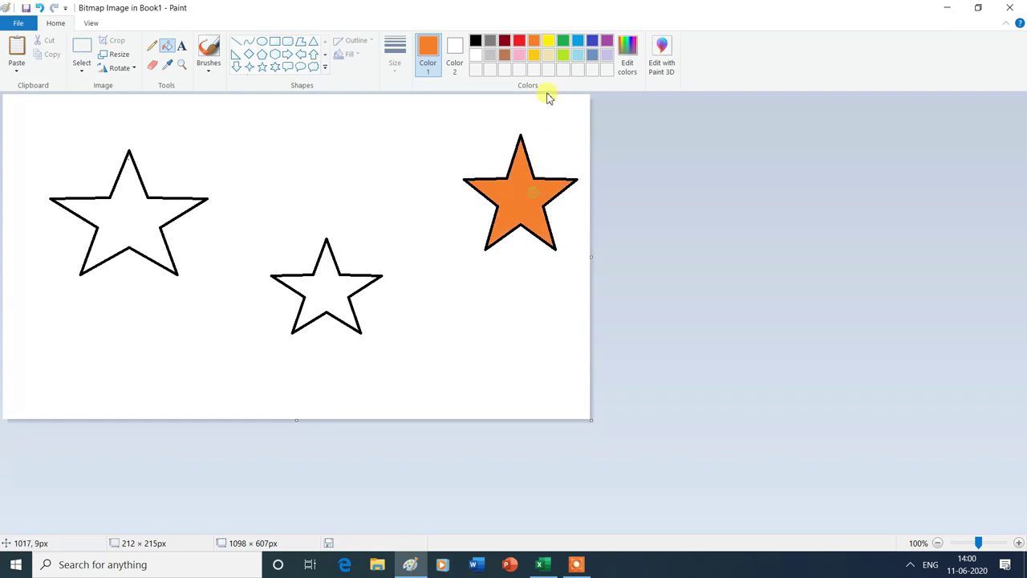
click(563, 41)
click(334, 281)
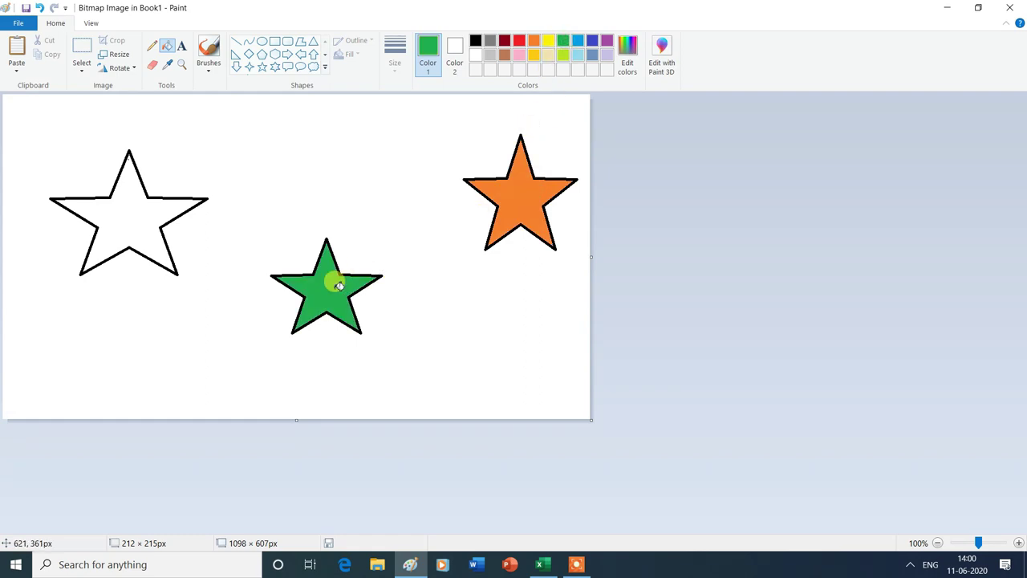
click(594, 42)
click(122, 210)
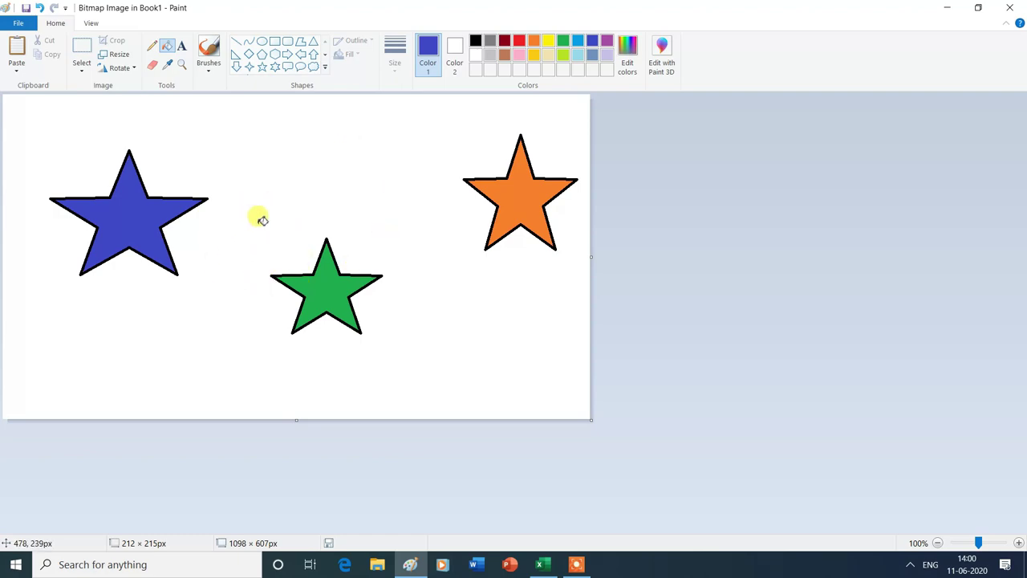
click(1016, 11)
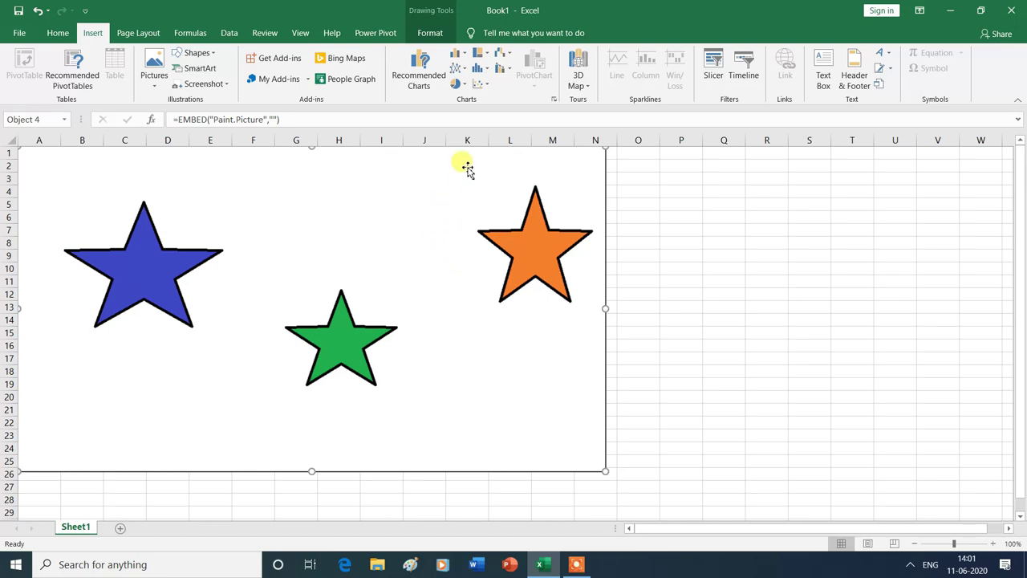
Shrink the embedded stars picture and reposition it on the sheet around rows 13–29
drag(467, 169, 526, 206)
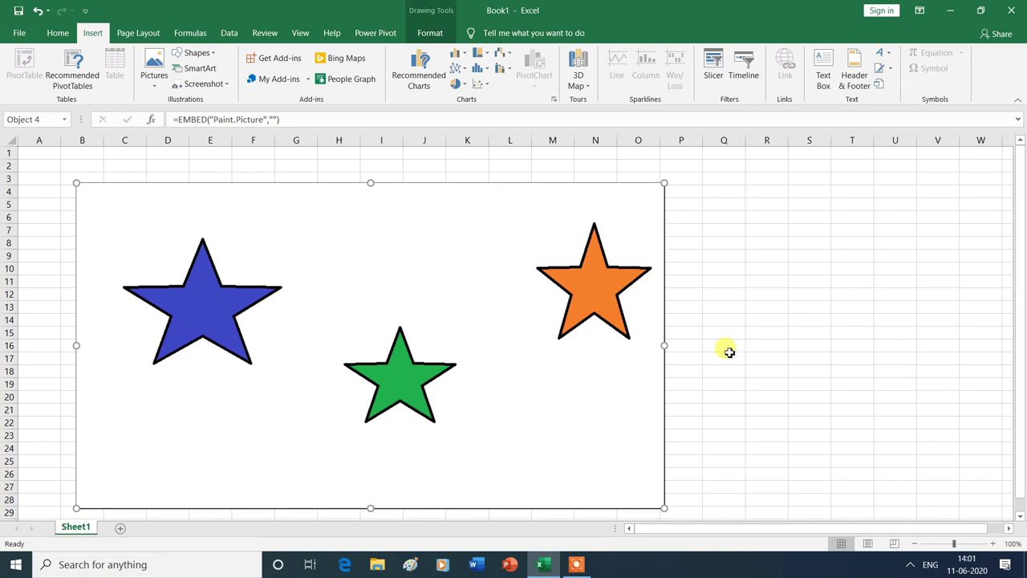
drag(665, 346, 494, 358)
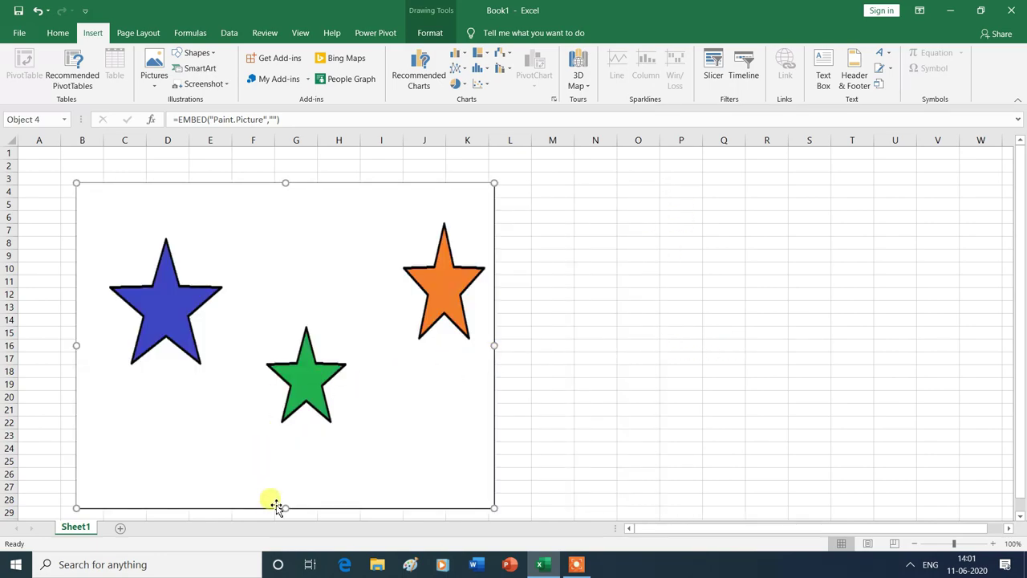
drag(286, 507, 285, 379)
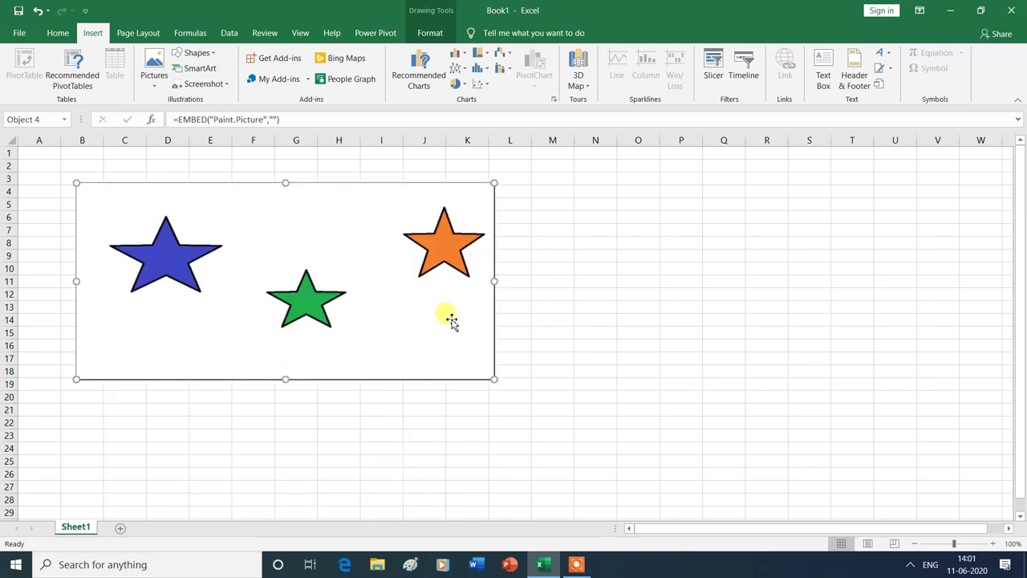
drag(403, 281, 900, 266)
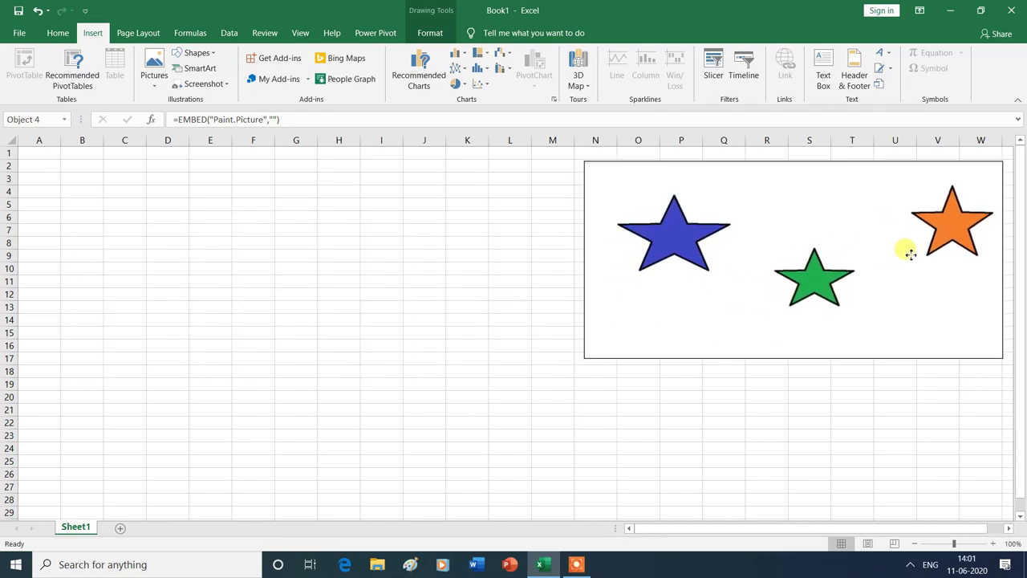
drag(900, 265, 918, 250)
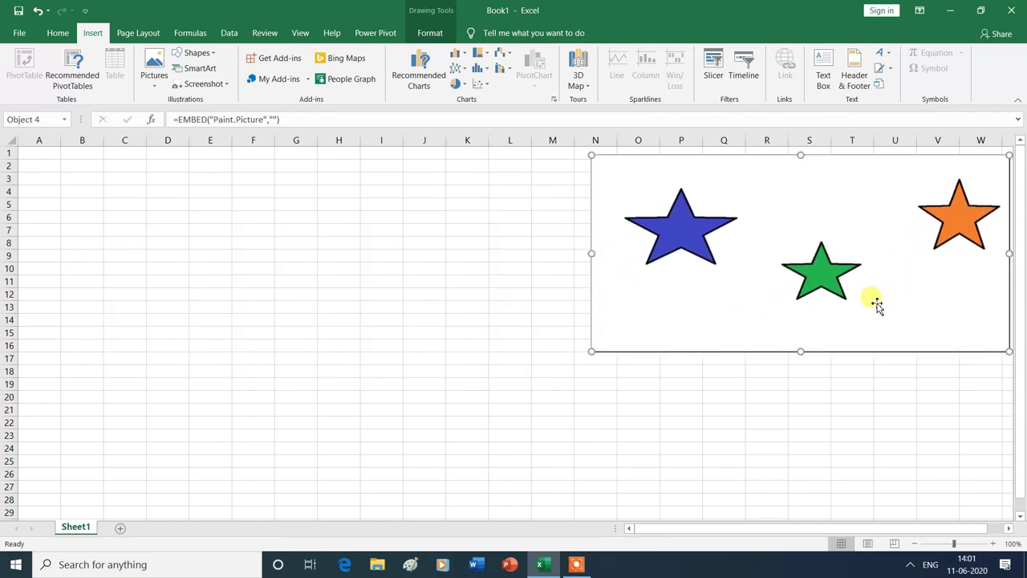
mouse_move(879, 300)
mouse_down()
mouse_move(880, 479)
mouse_move(334, 487)
mouse_move(312, 335)
mouse_up()
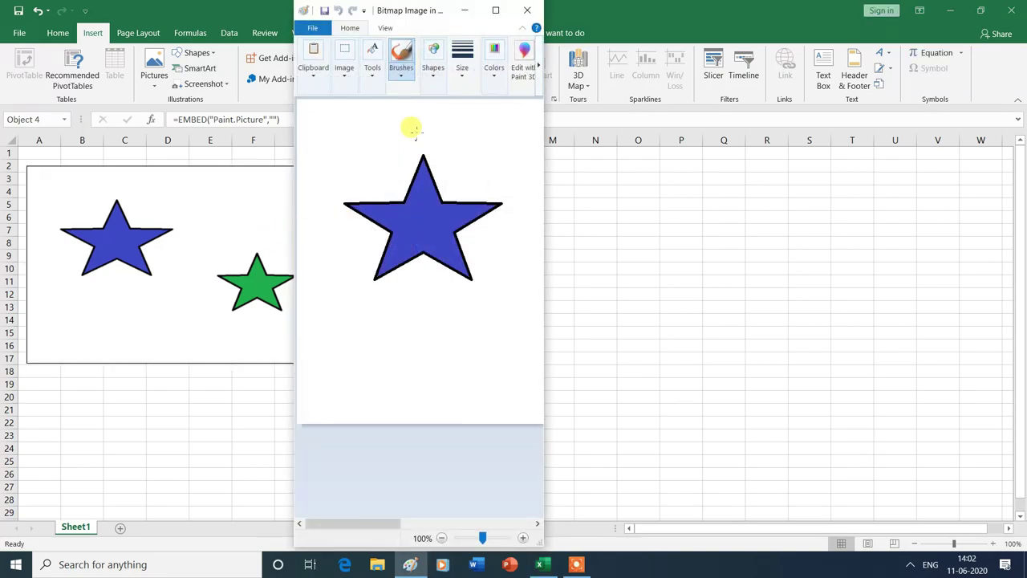
Add the text 'STARS' near the top of the canvas and close Paint
click(497, 11)
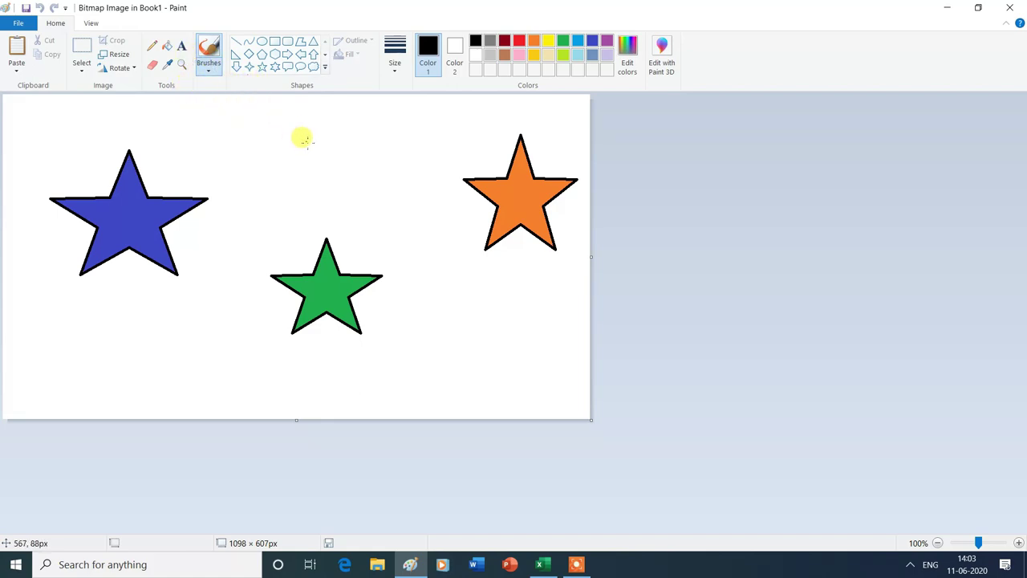
click(182, 48)
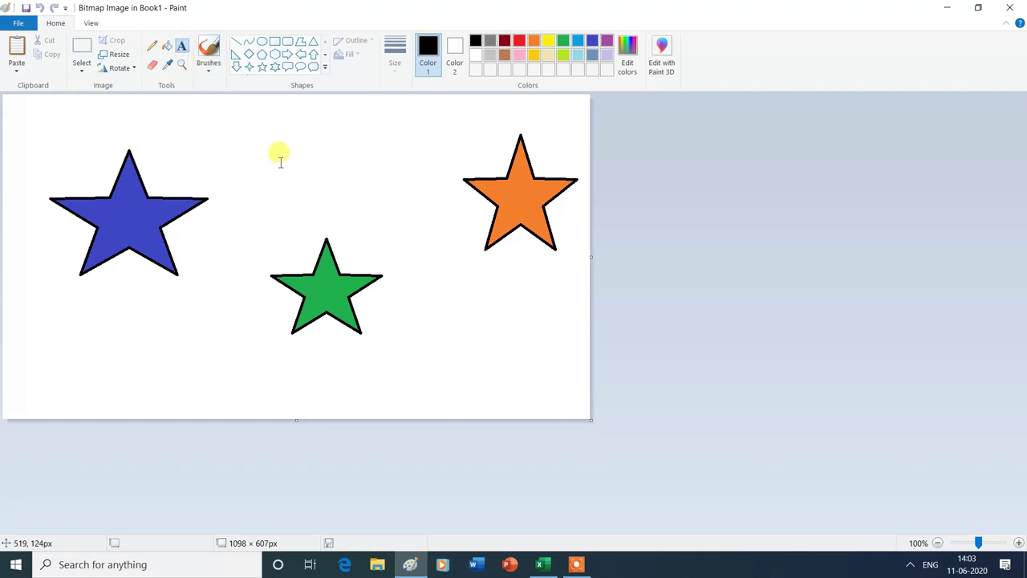
mouse_move(252, 129)
mouse_down()
mouse_move(380, 202)
mouse_move(426, 204)
mouse_up()
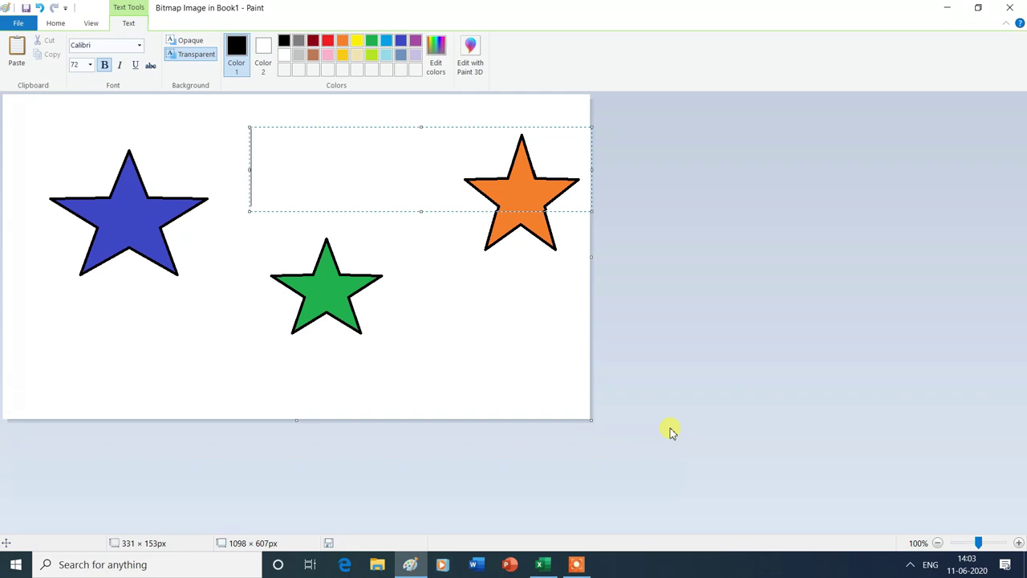
text(STARS)
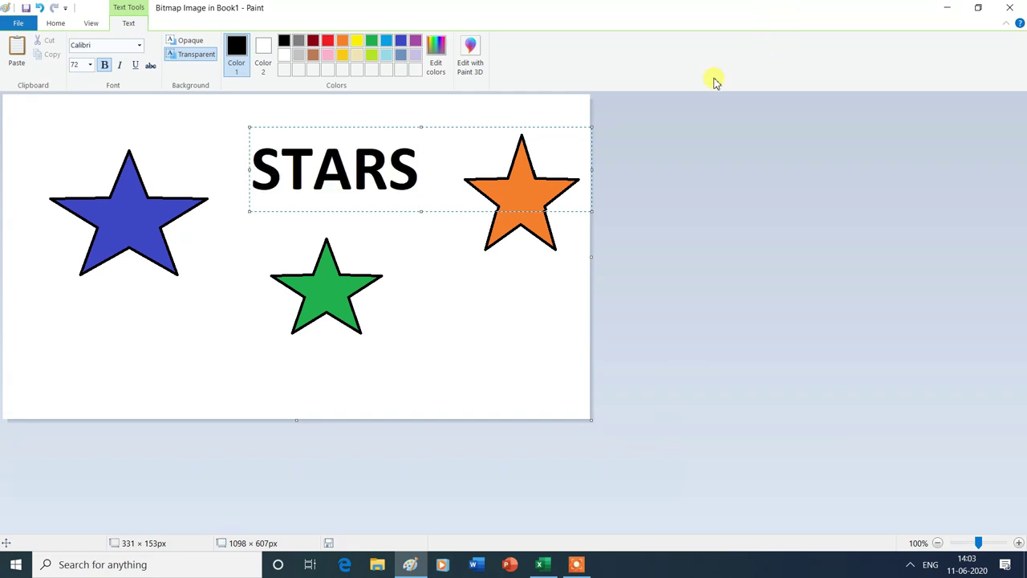
click(469, 293)
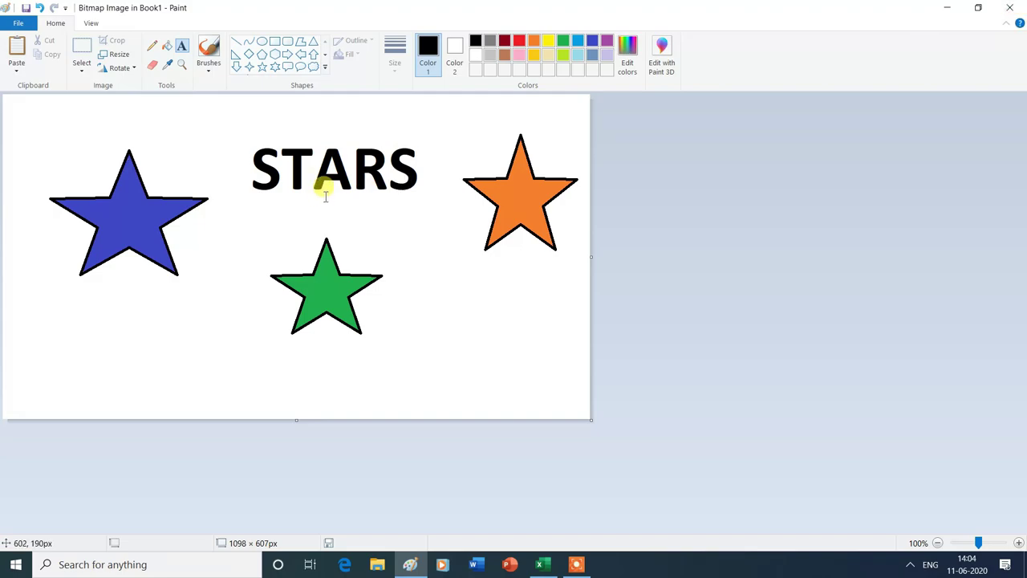
click(1011, 13)
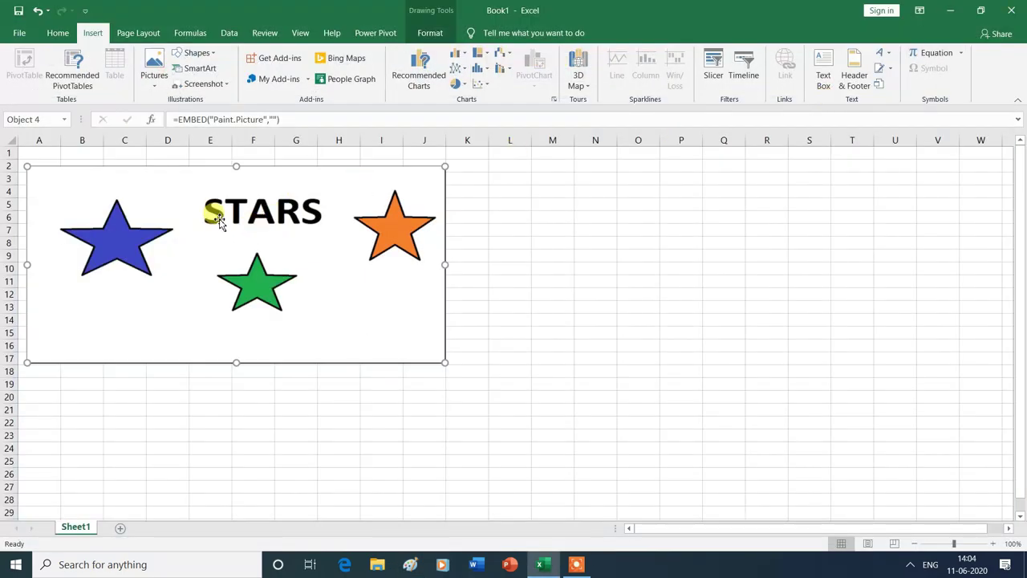
Nudge the STARS picture slightly, then delete it from Sheet1
drag(325, 240, 522, 292)
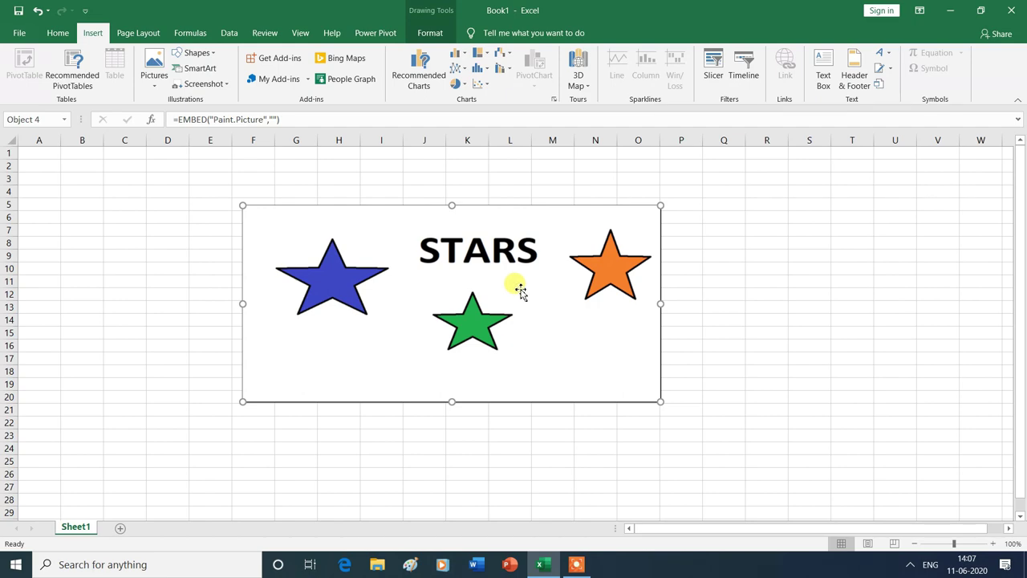
key(Delete)
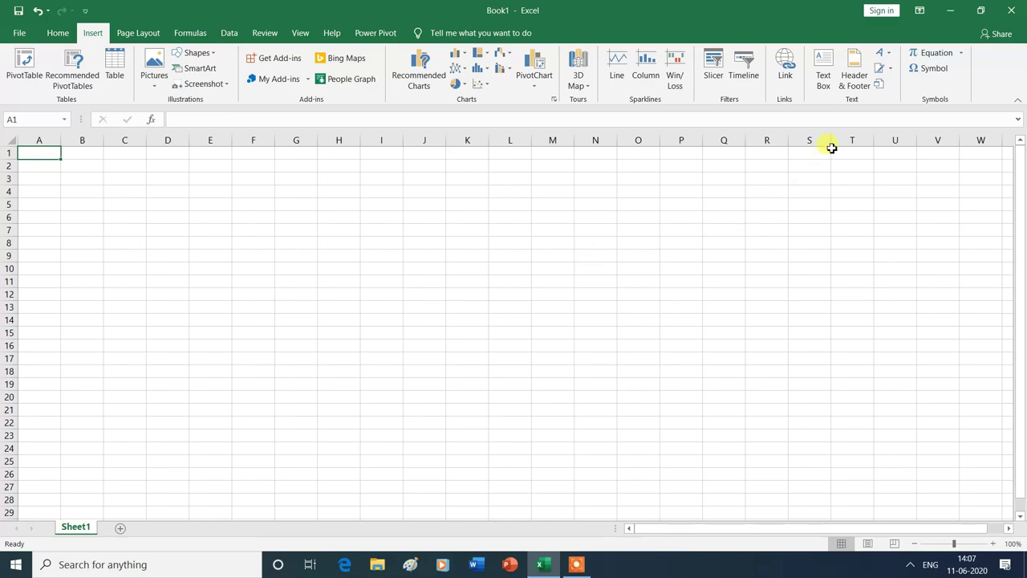
Insert a new Bitmap Image object with Display as icon enabled
click(879, 88)
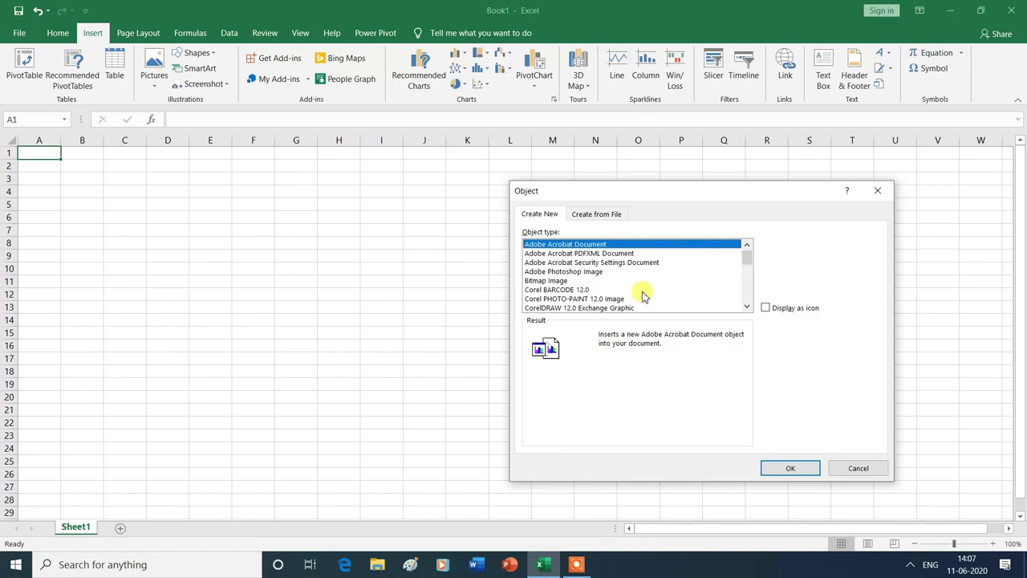
click(557, 281)
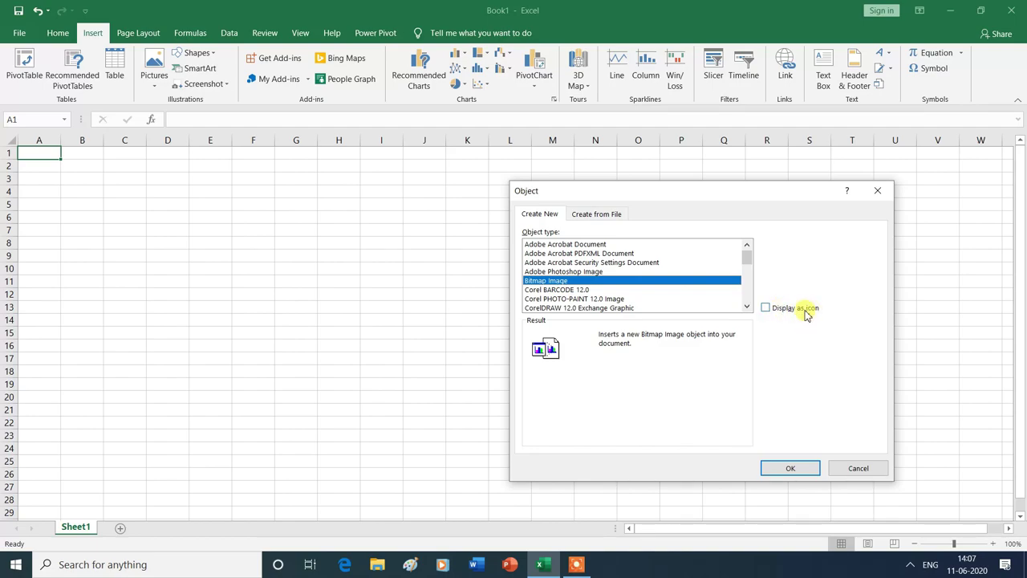
click(766, 309)
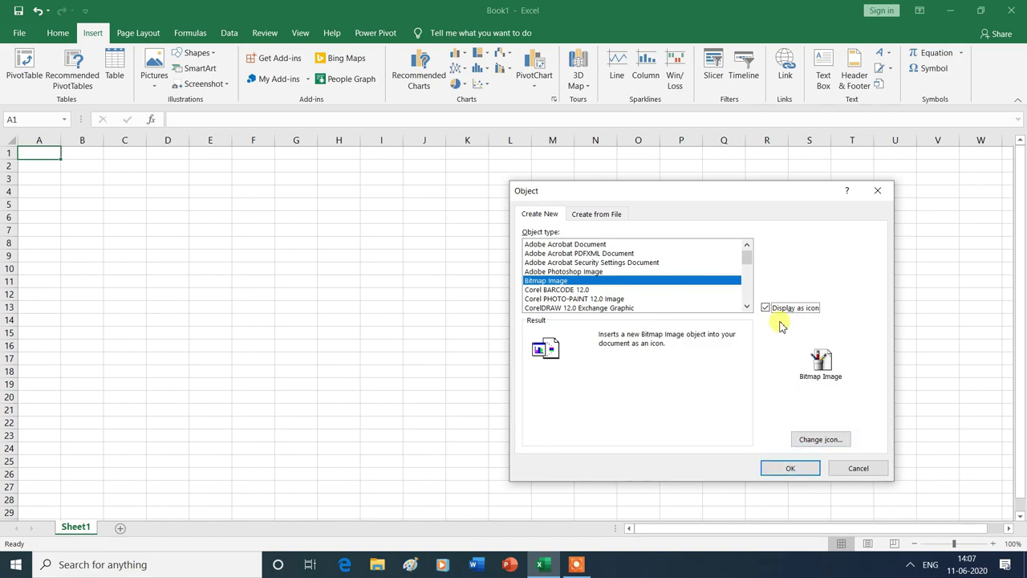
click(790, 469)
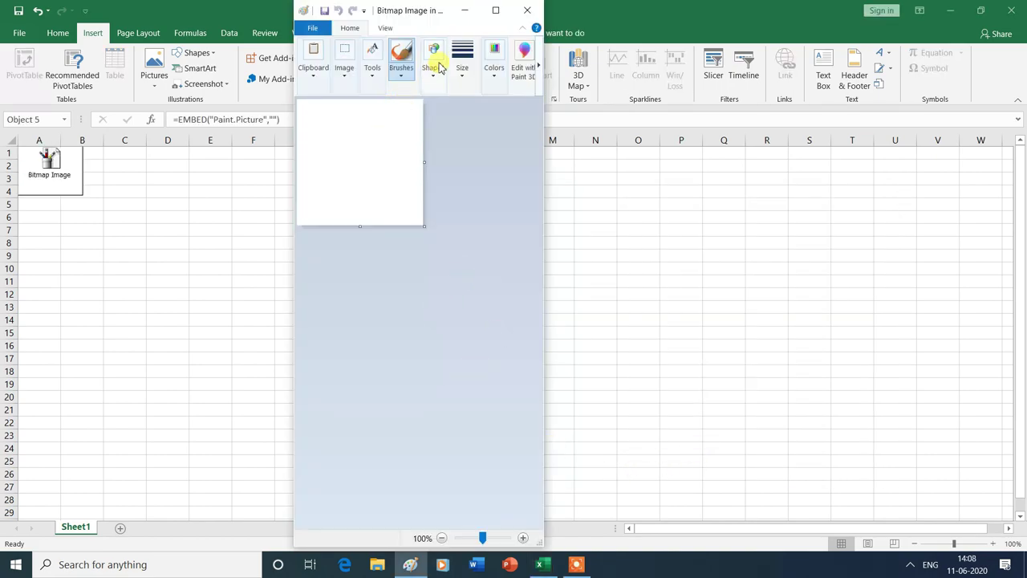
Maximize Paint and resize the canvas to 1162 × 649 px
click(498, 11)
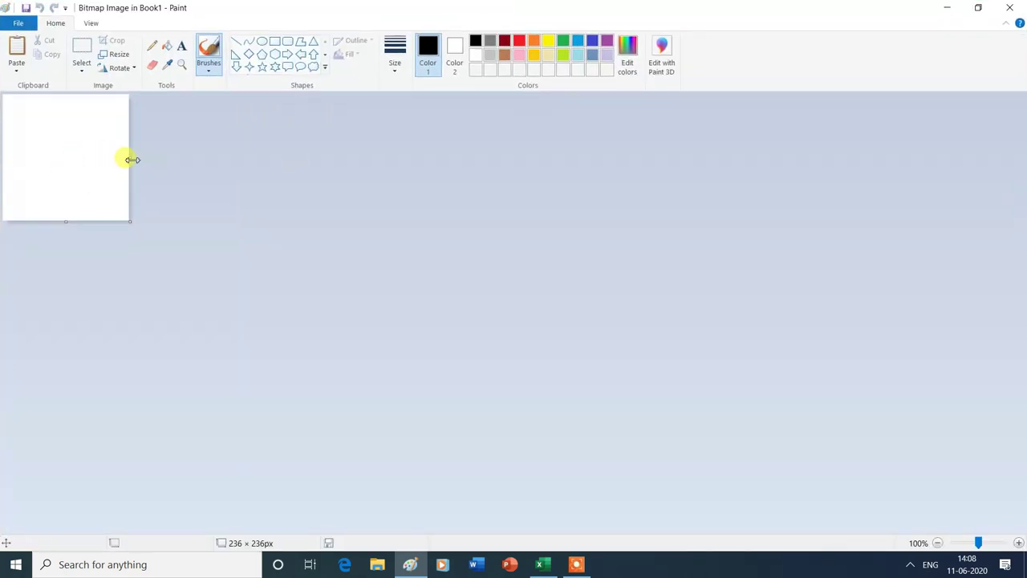
drag(131, 159, 625, 210)
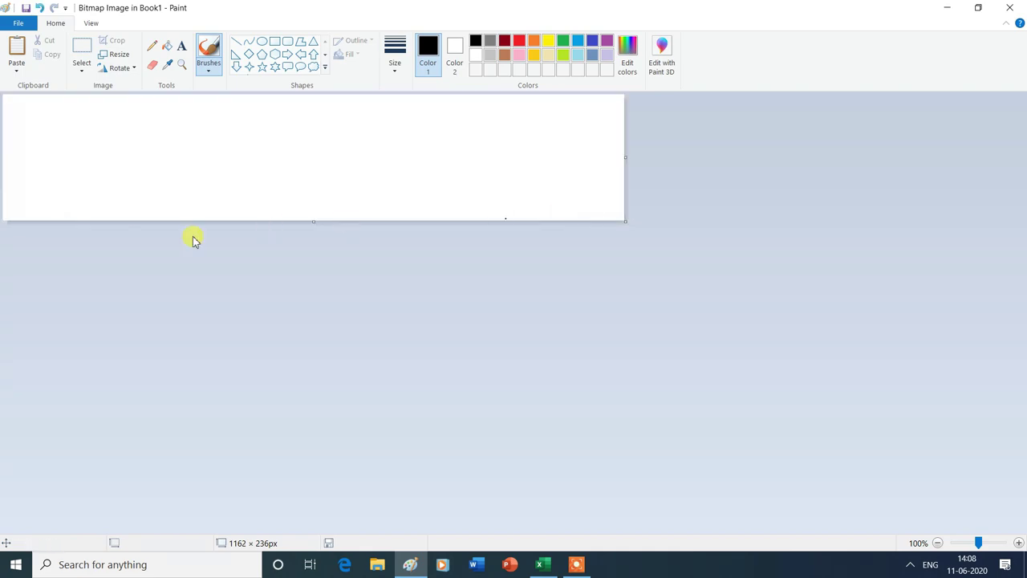
drag(304, 225, 309, 441)
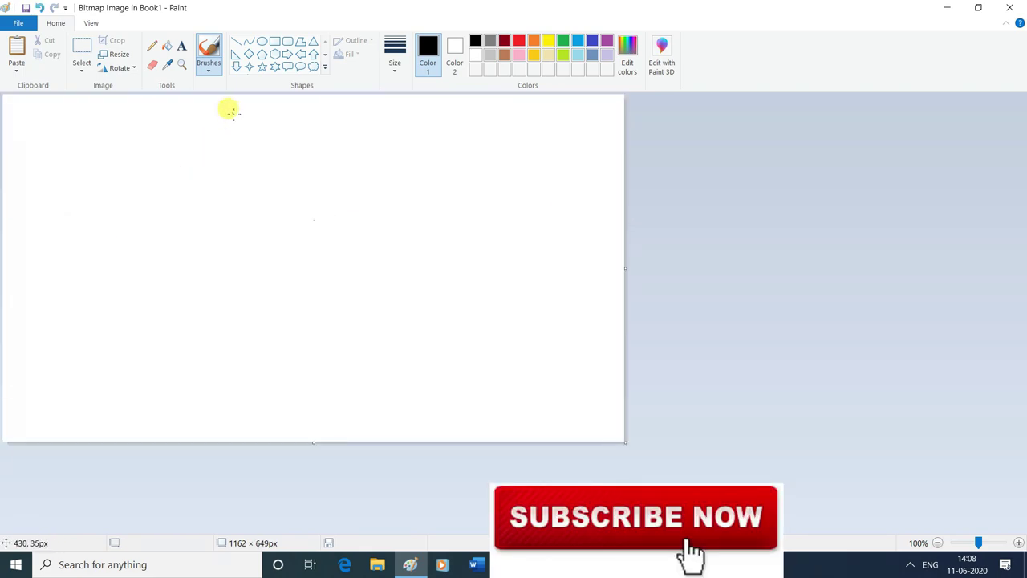
Draw three diamonds: at the left, in the middle, and at the lower right
click(248, 55)
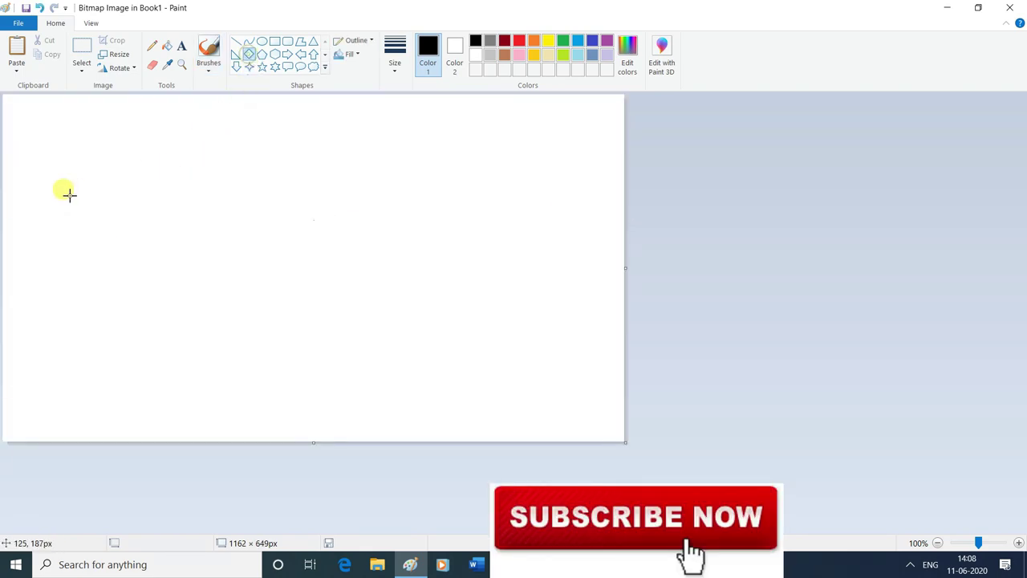
drag(45, 152, 176, 298)
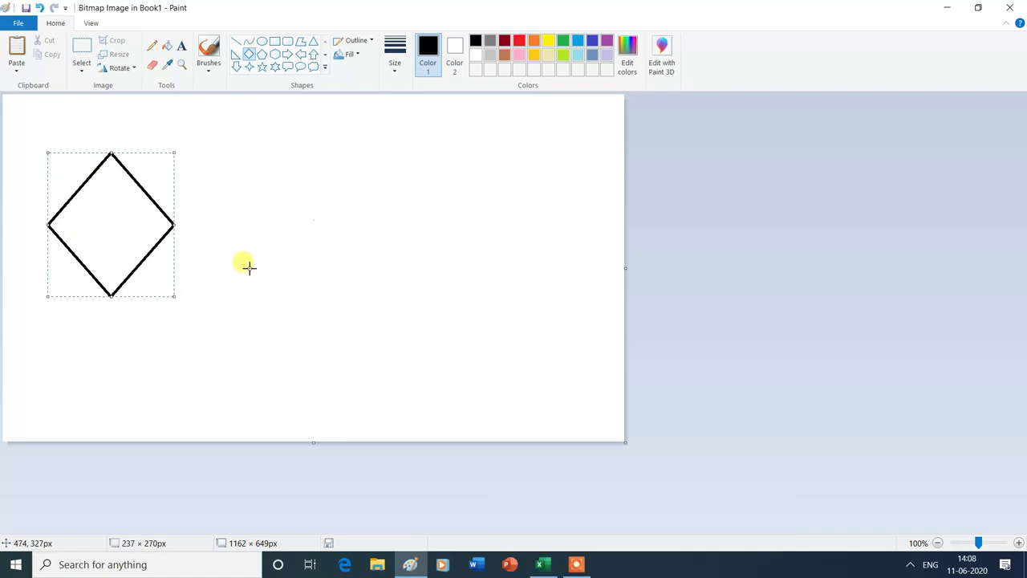
drag(230, 224, 371, 353)
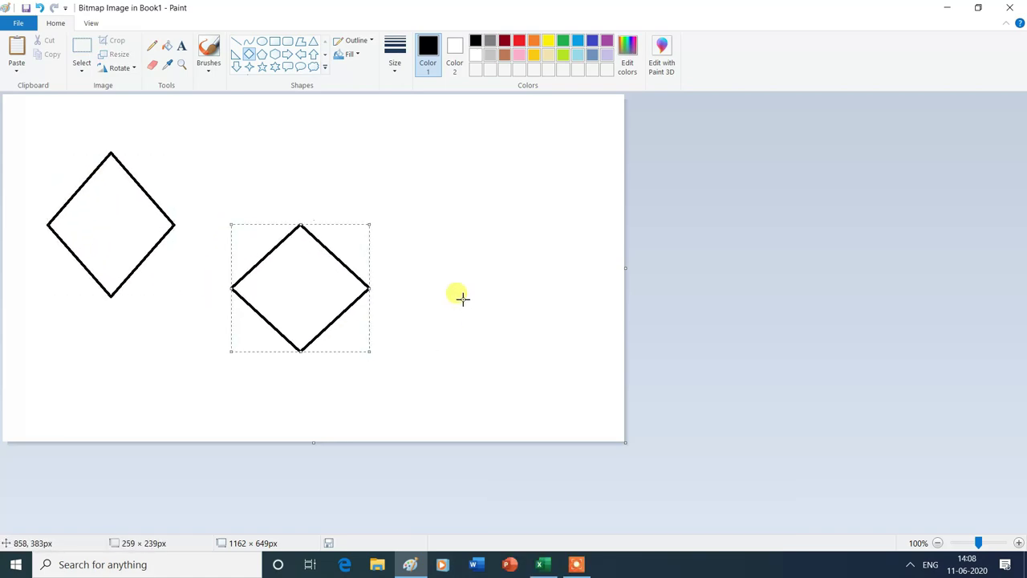
drag(454, 281, 580, 410)
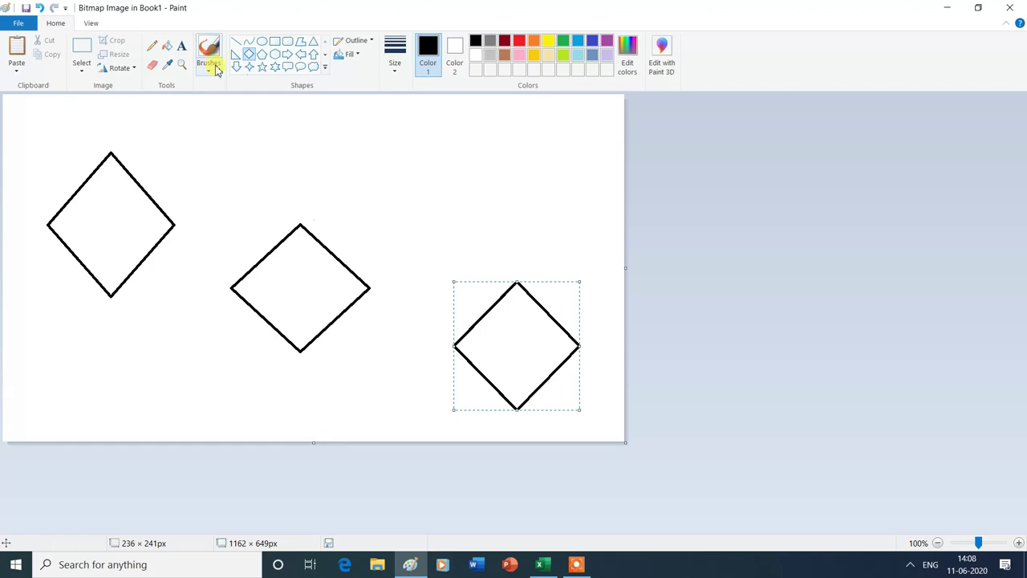
Fill the right diamond orange, middle green, left indigo, then close Paint
click(167, 46)
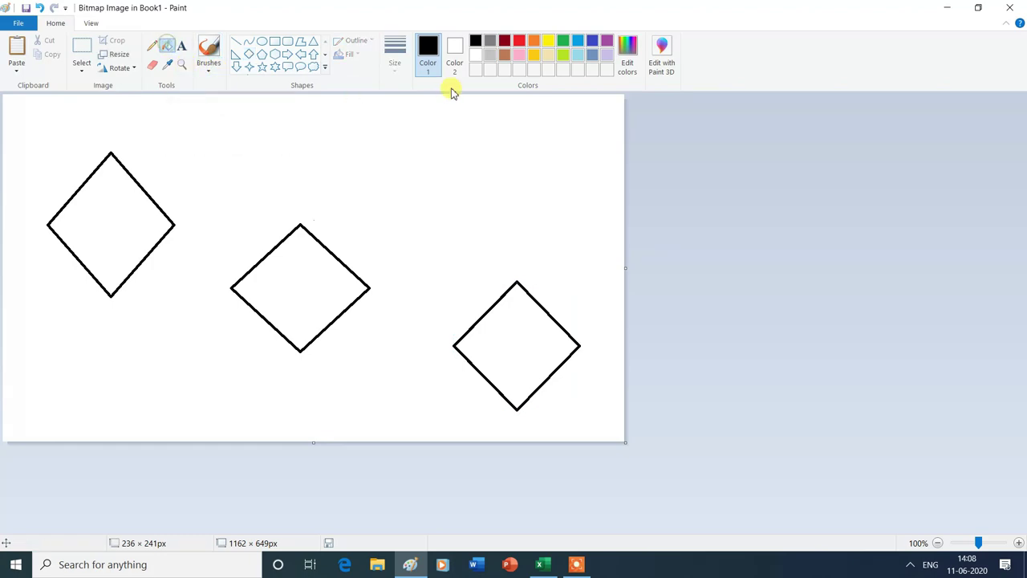
click(533, 41)
click(521, 313)
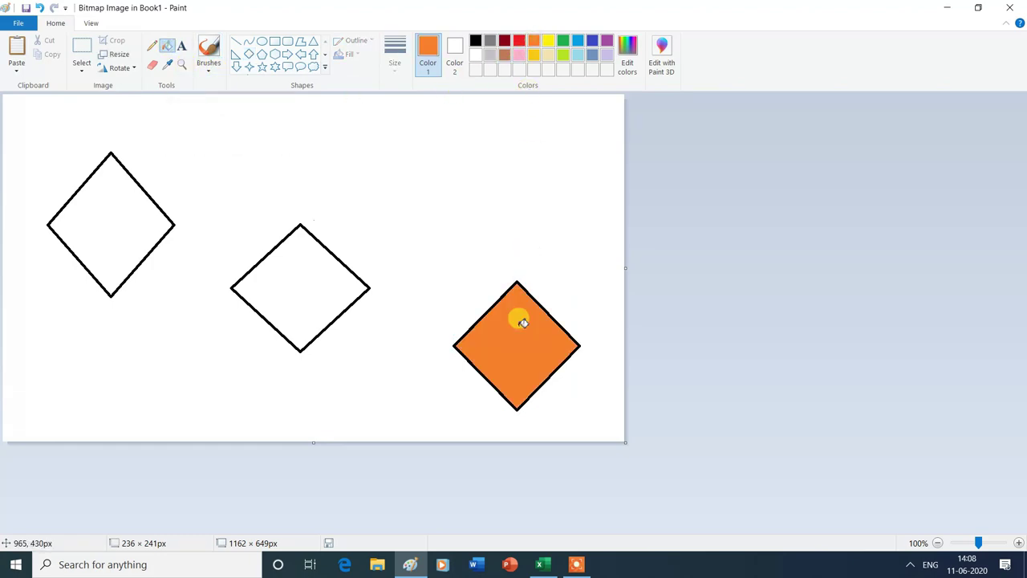
click(565, 41)
click(333, 256)
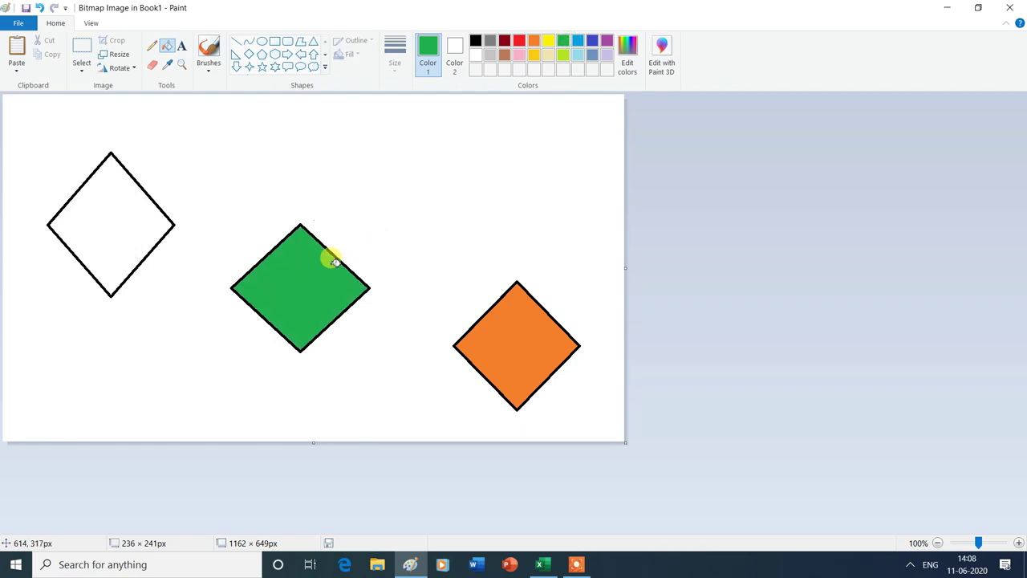
click(594, 42)
click(123, 187)
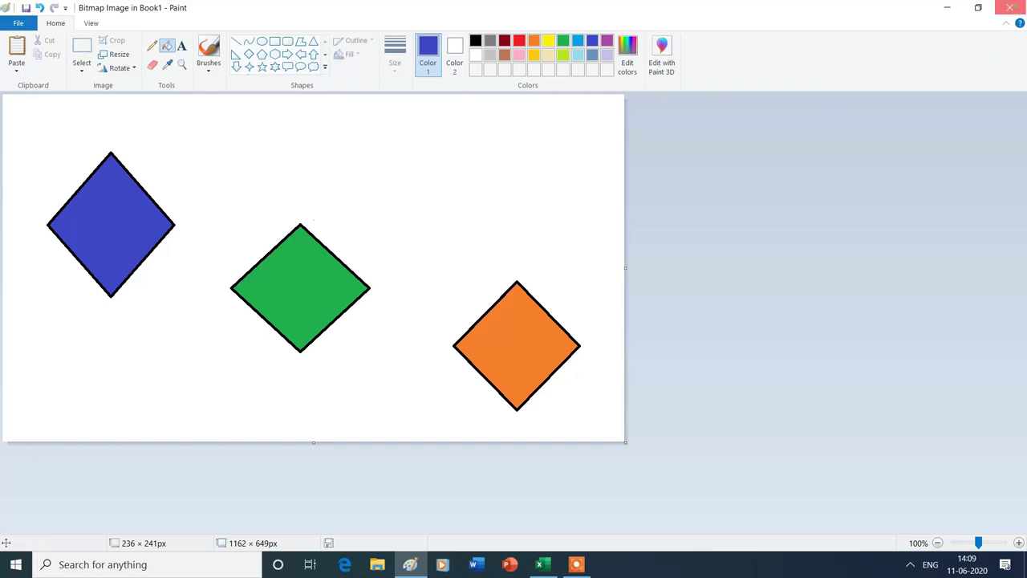
click(1011, 7)
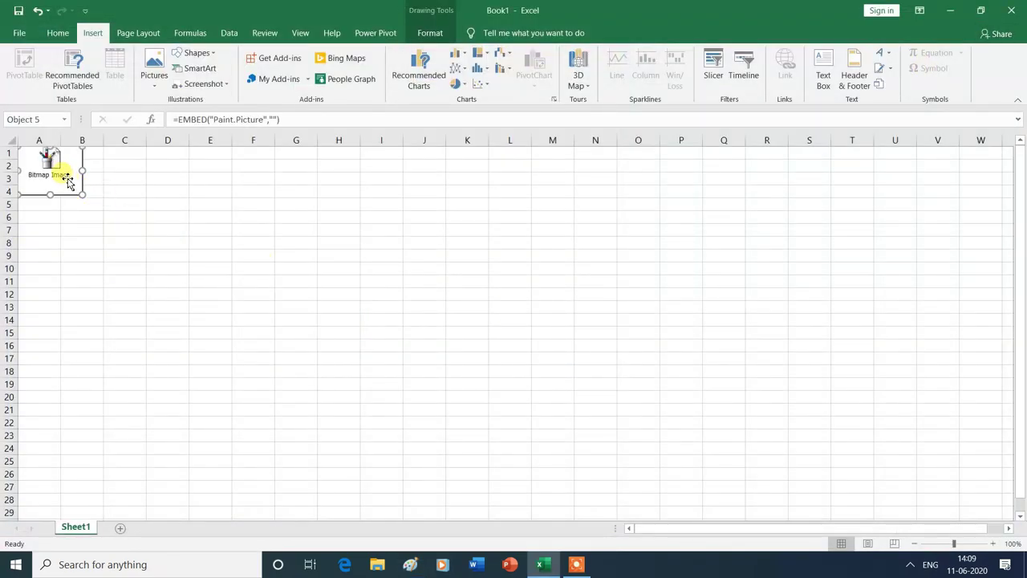
Move the Bitmap Image icon to around I12, reopen and close it, then delete it
drag(71, 177, 434, 312)
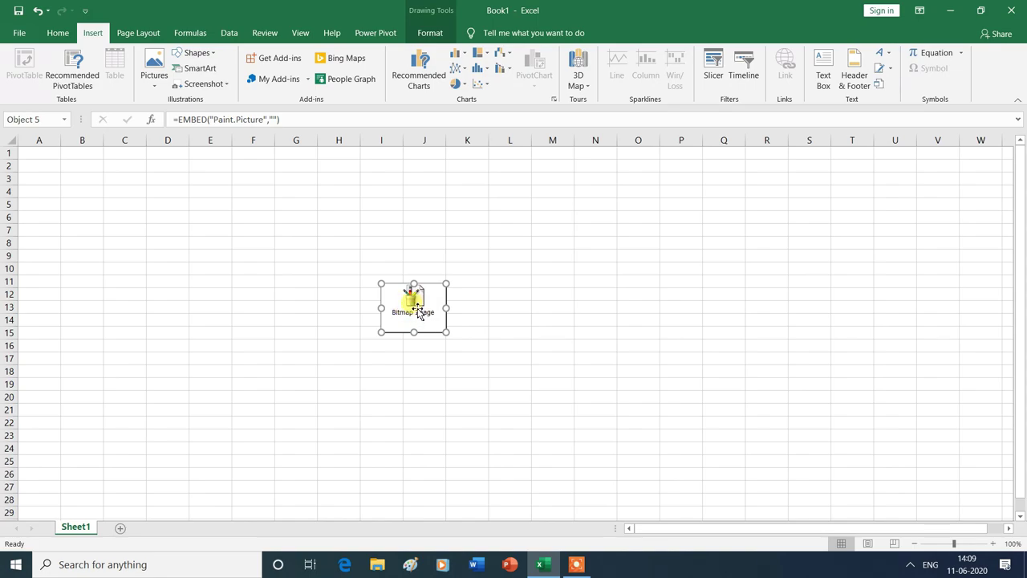
double_click(413, 301)
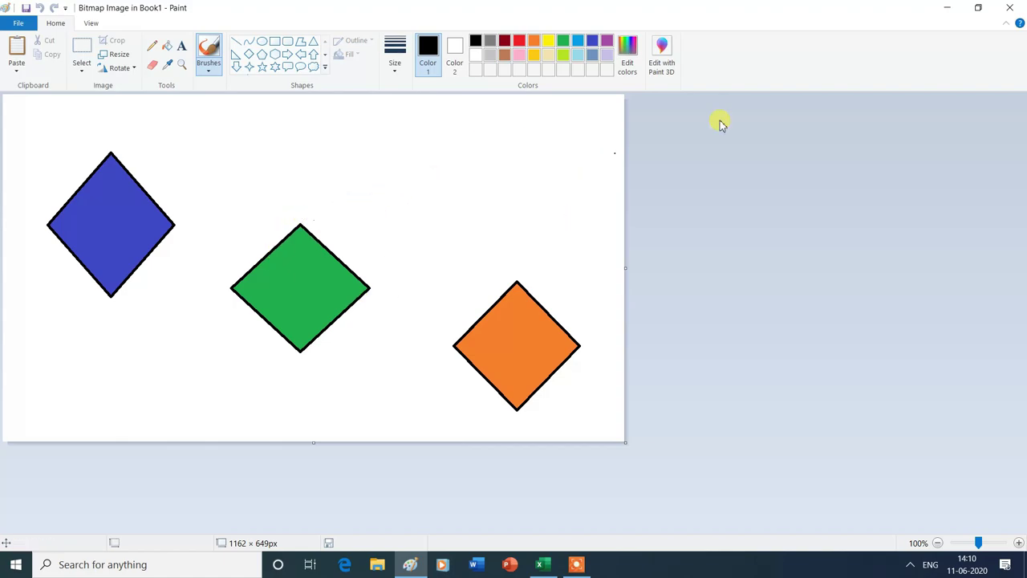
click(1013, 8)
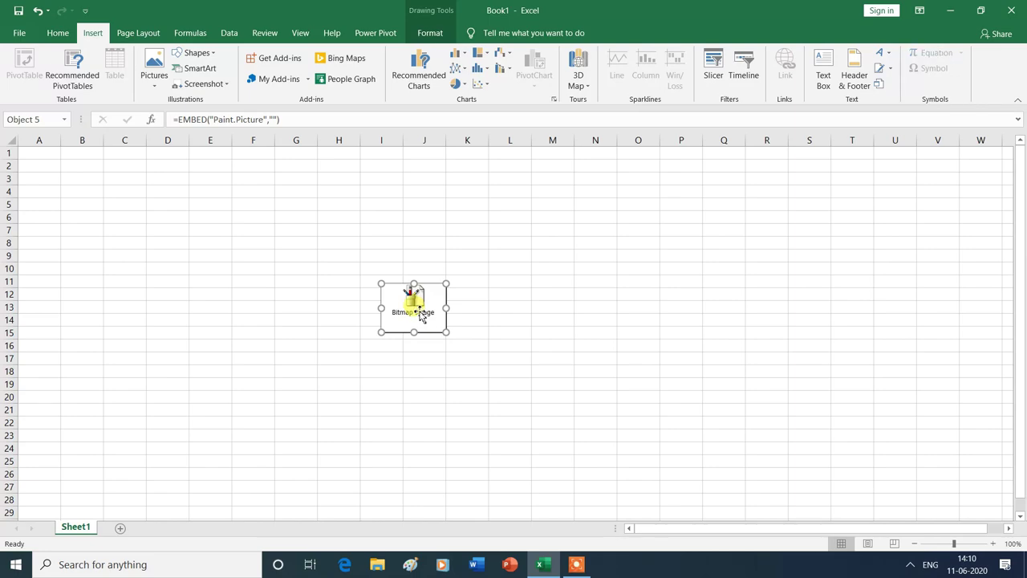
key(Delete)
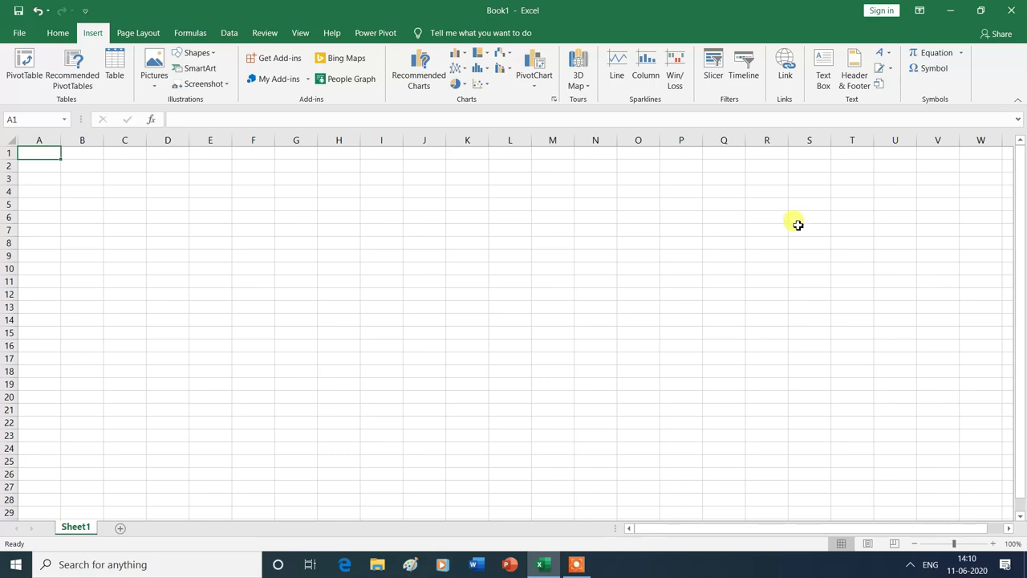
Embed a new blank Microsoft Word Document object across the top of the sheet
click(880, 85)
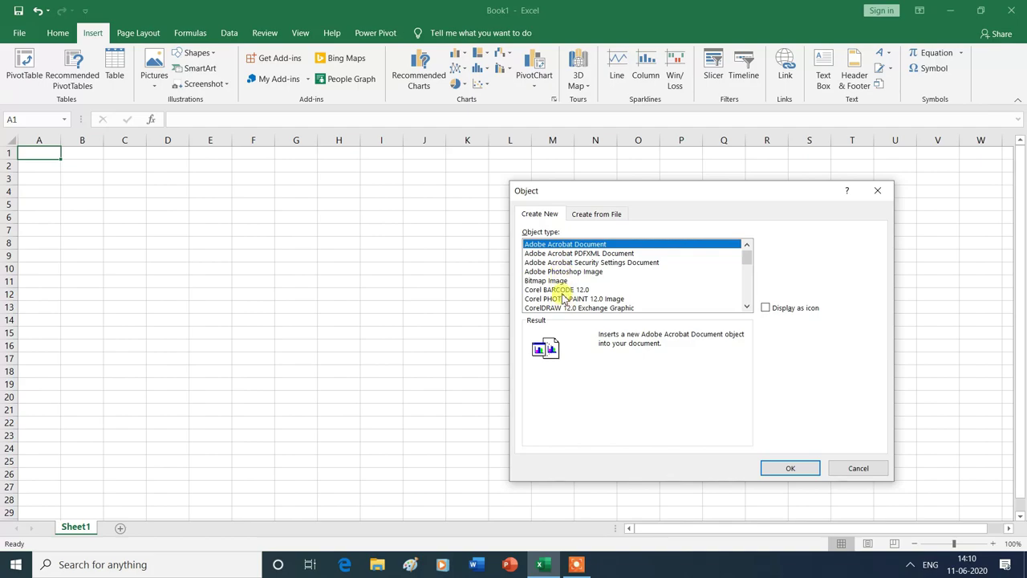
scroll(563, 297, down, 1)
scroll(564, 297, down, 1)
scroll(564, 297, down, 1)
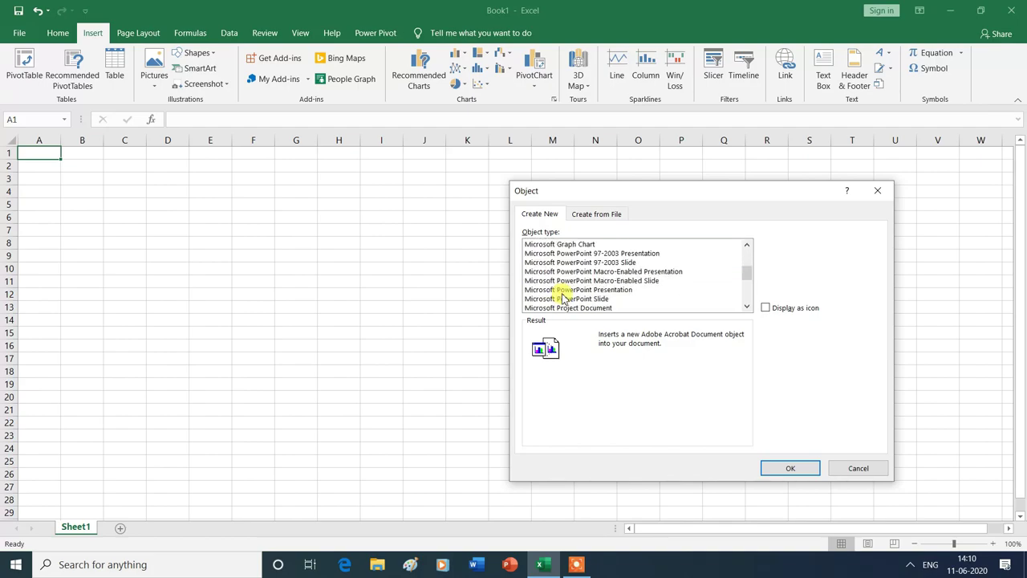
scroll(564, 297, down, 1)
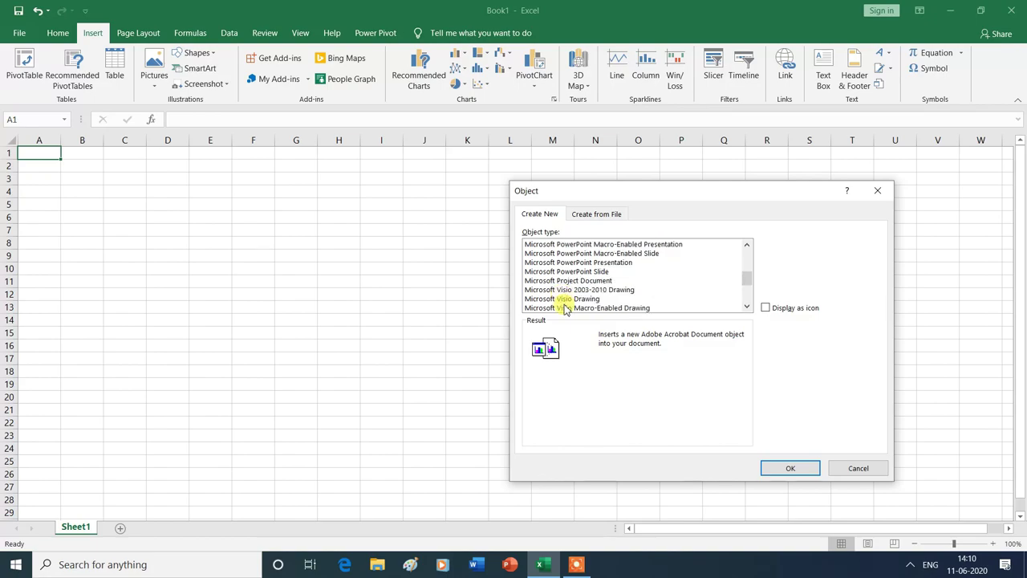
scroll(565, 309, down, 1)
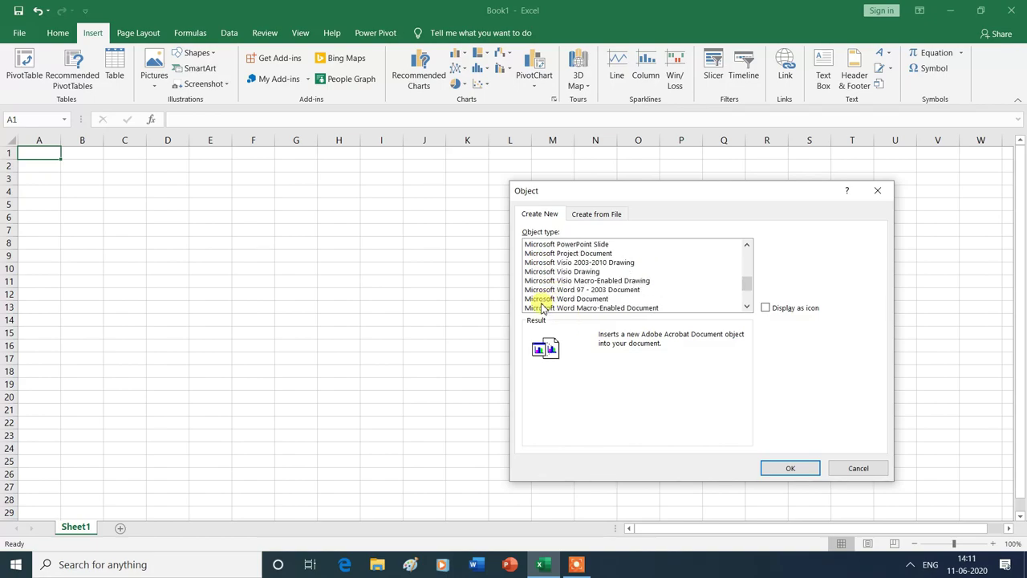
click(594, 300)
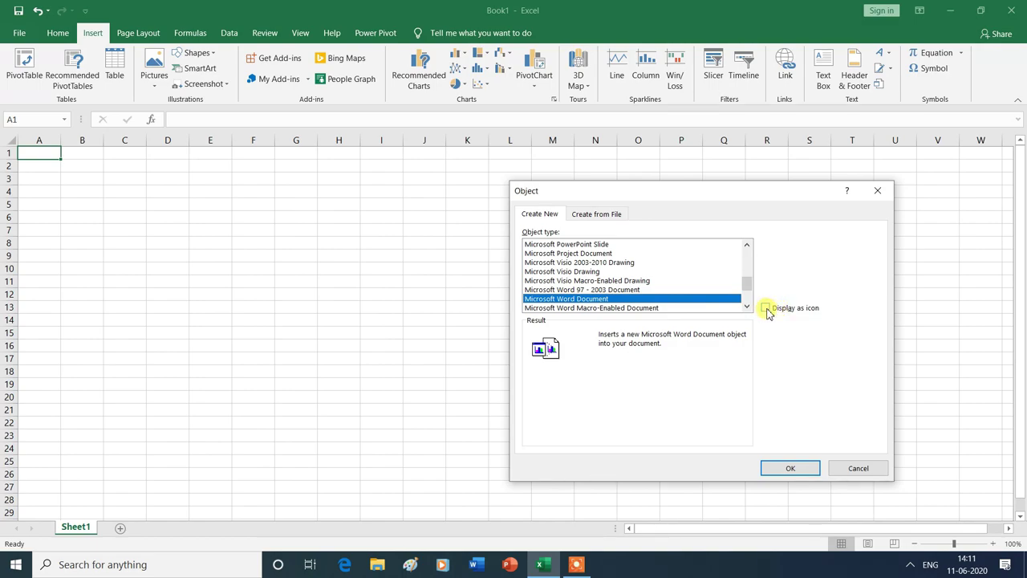
click(797, 472)
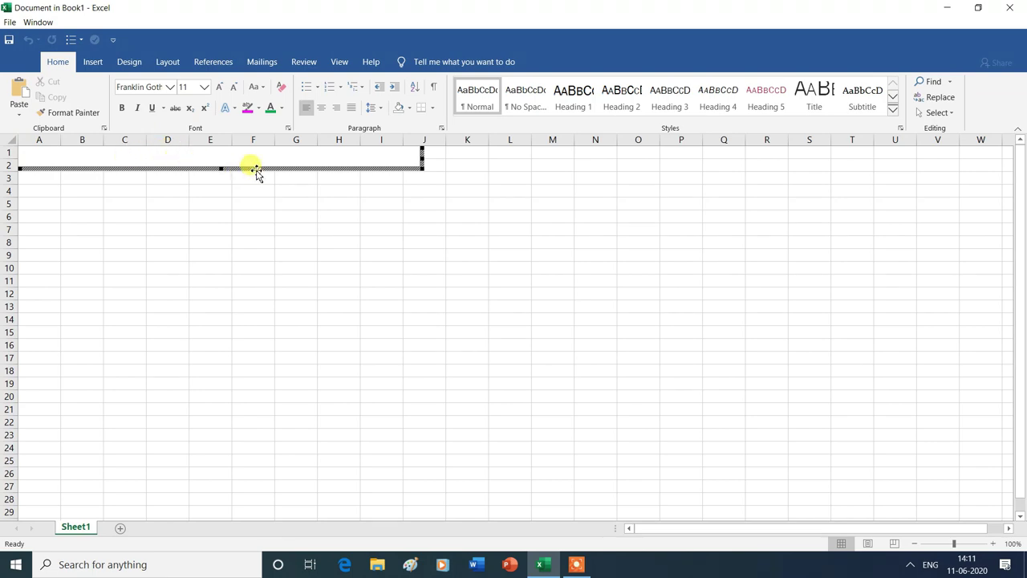
Move the embedded Word document frame down to about row 13
drag(256, 172, 334, 337)
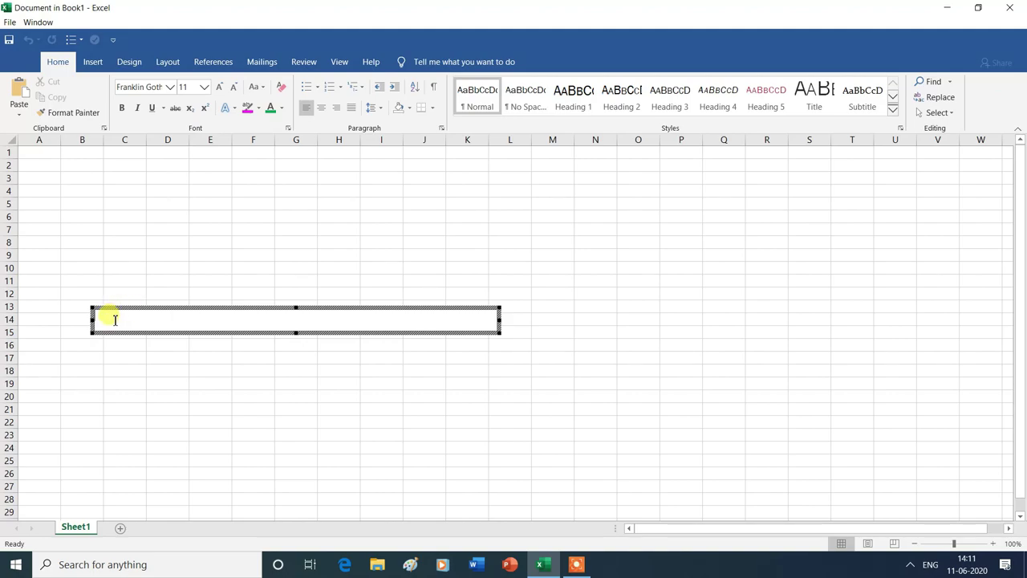
click(171, 266)
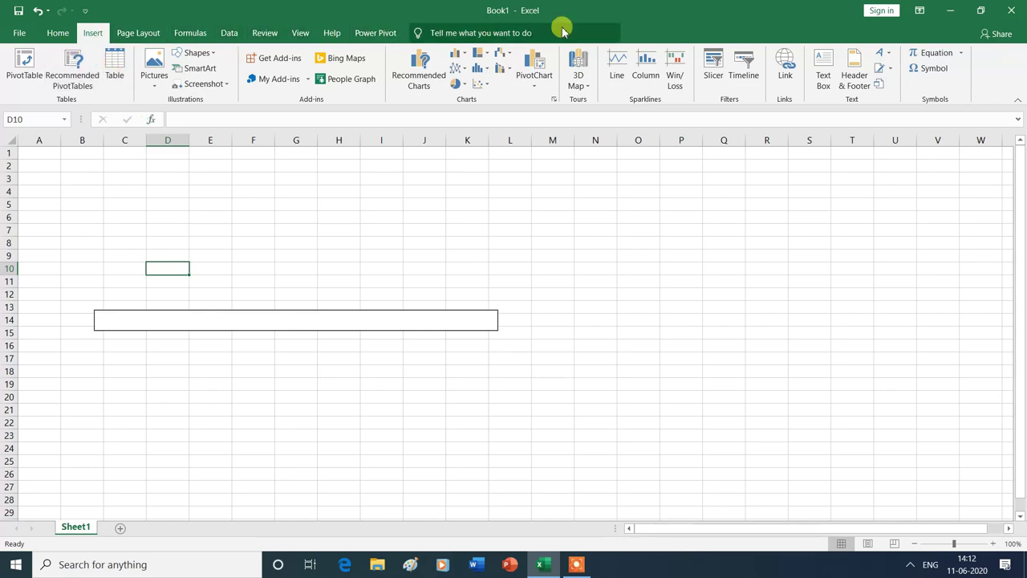
click(455, 331)
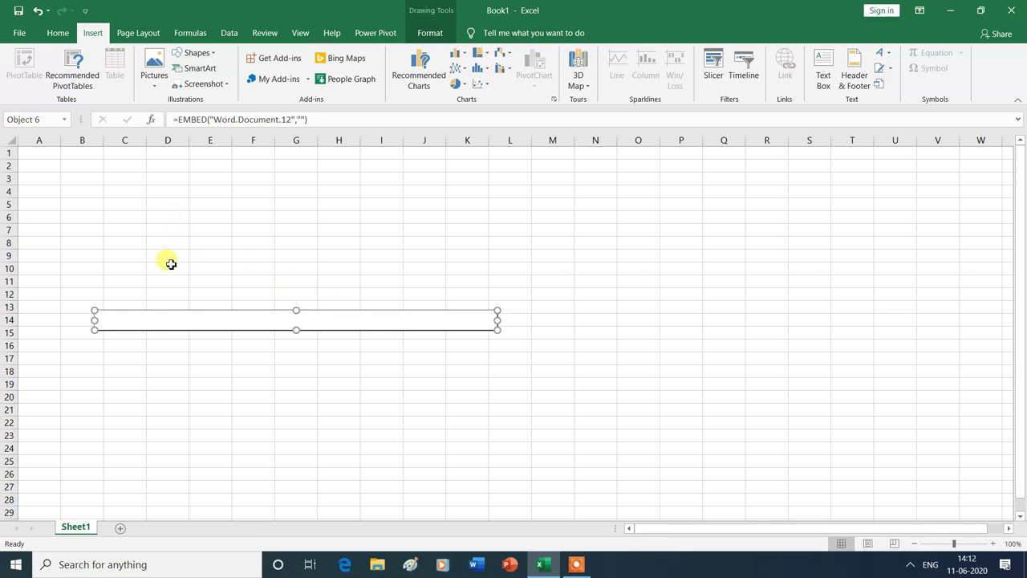
Fill the embedded document with sample paragraphs using =rand()
double_click(228, 321)
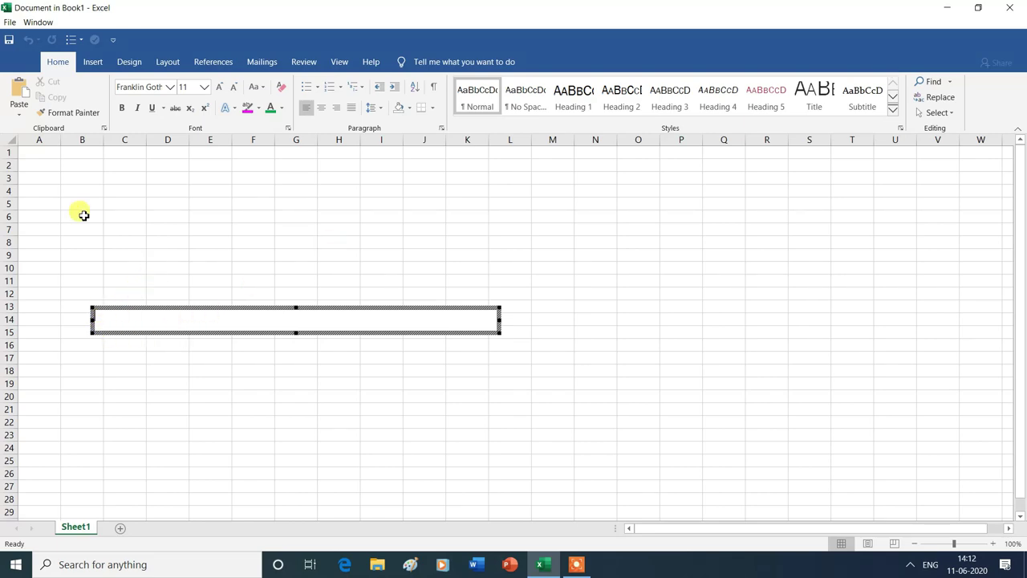
text(rand())
key(Return)
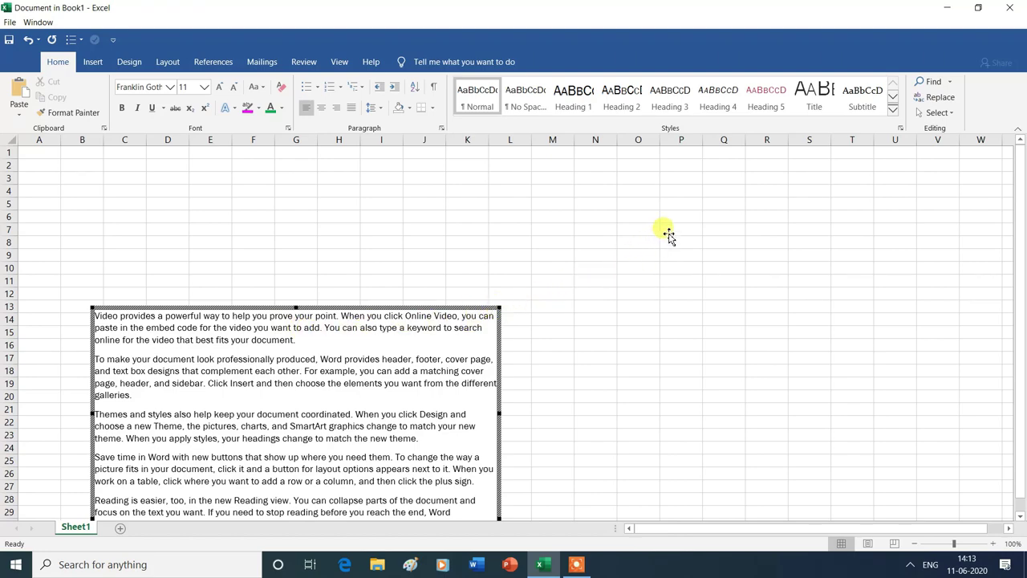
Make all the embedded document's text bold at 14 pt
drag(670, 232, 667, 231)
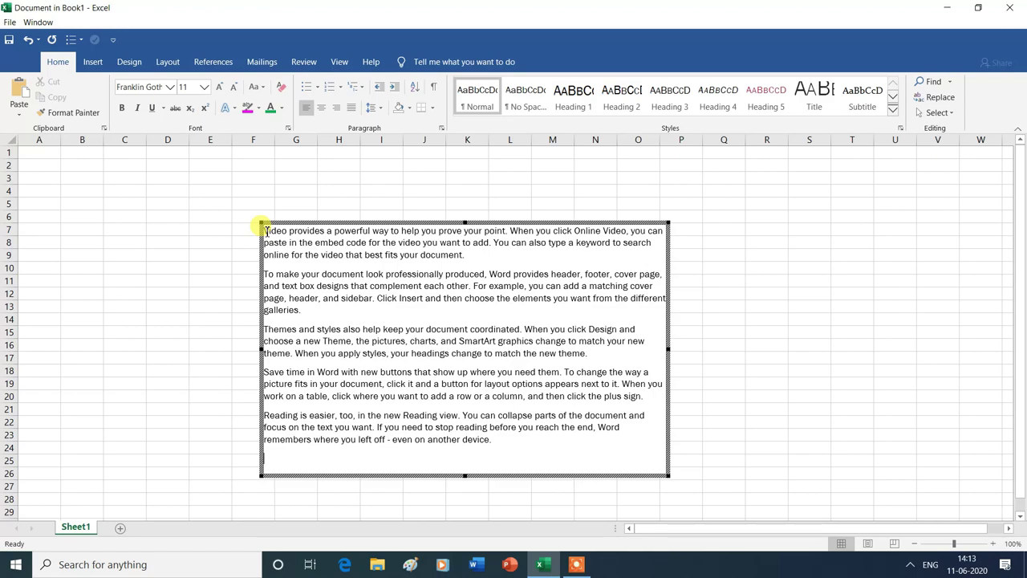
drag(266, 231, 518, 459)
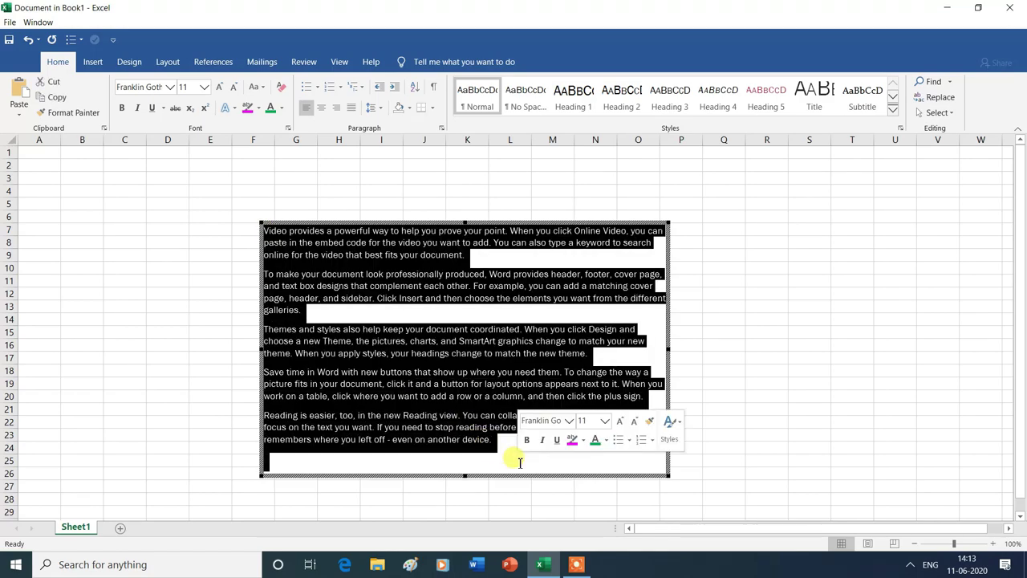
click(122, 109)
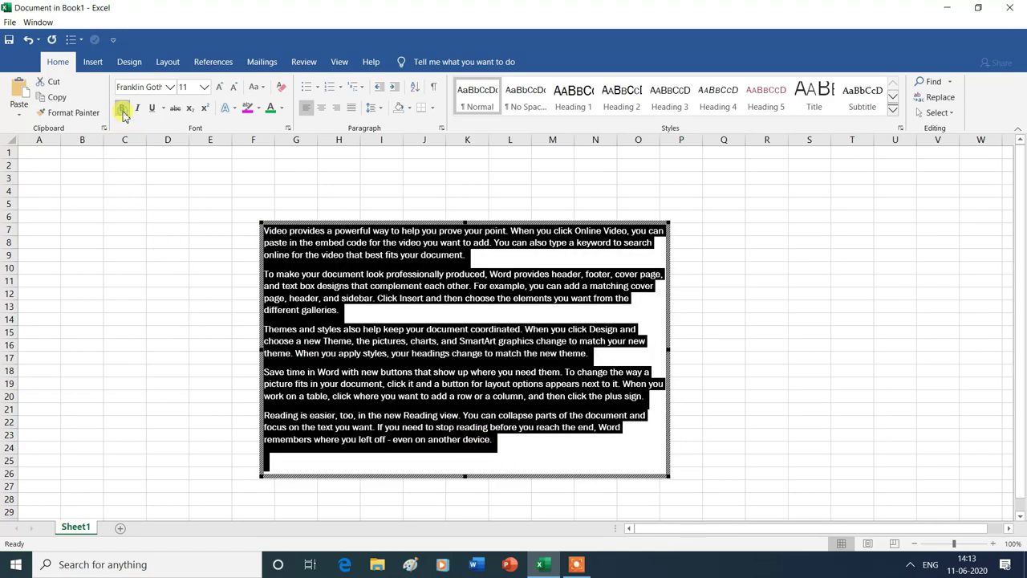
click(206, 88)
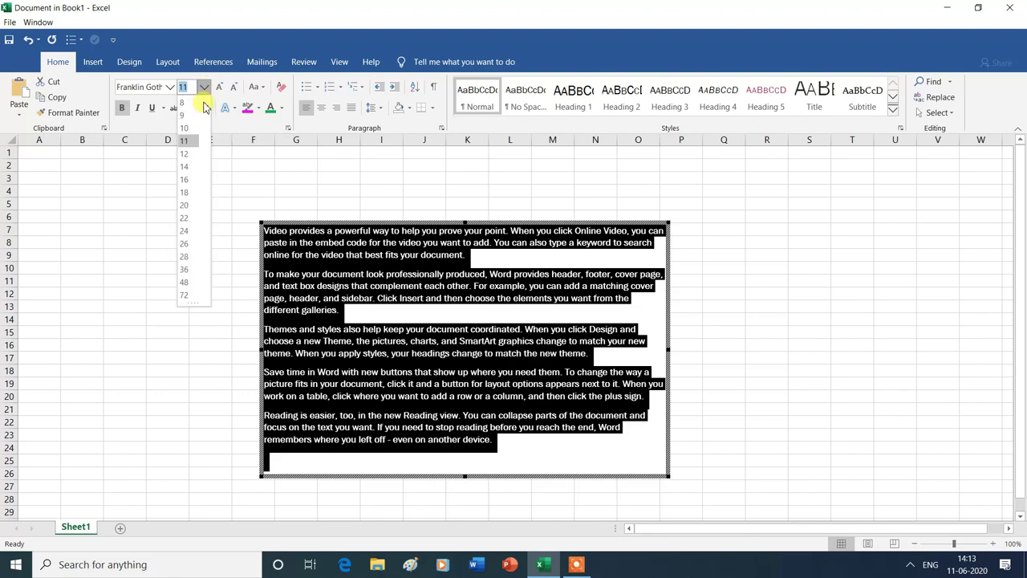
click(189, 168)
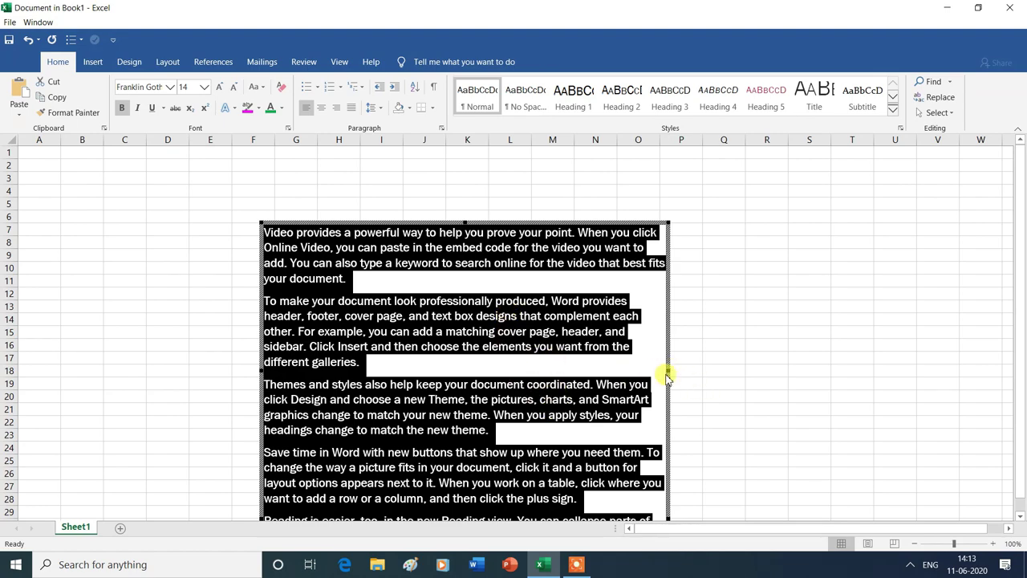
Widen the document frame and extend its top up to row 4, then reselect all text
drag(669, 370, 861, 374)
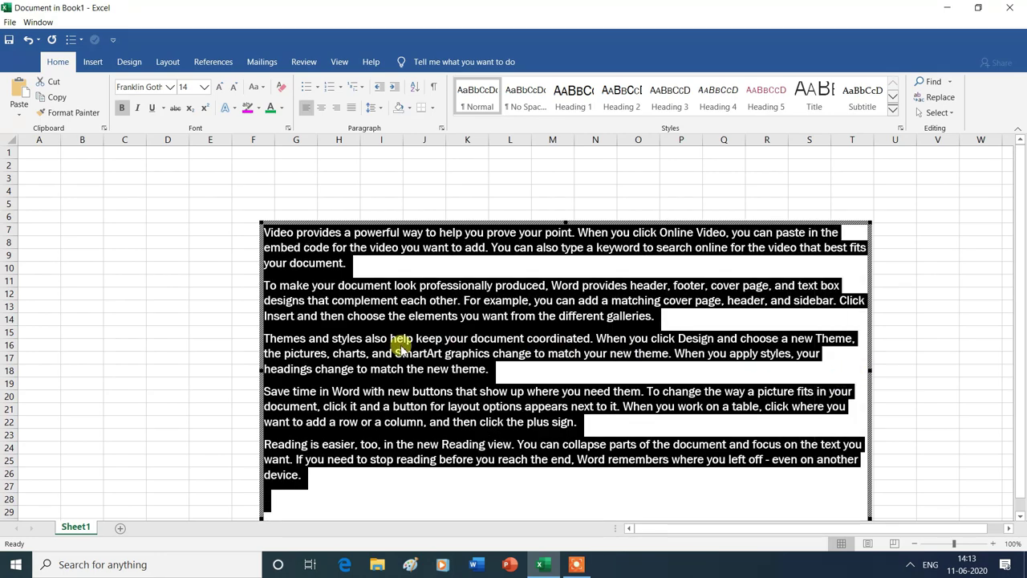
drag(566, 217, 568, 186)
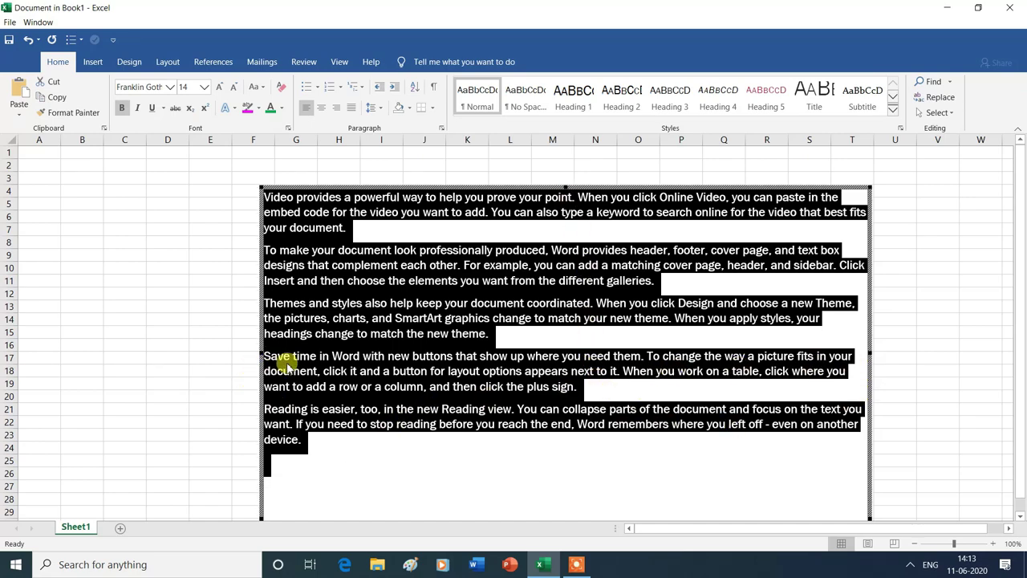
click(271, 196)
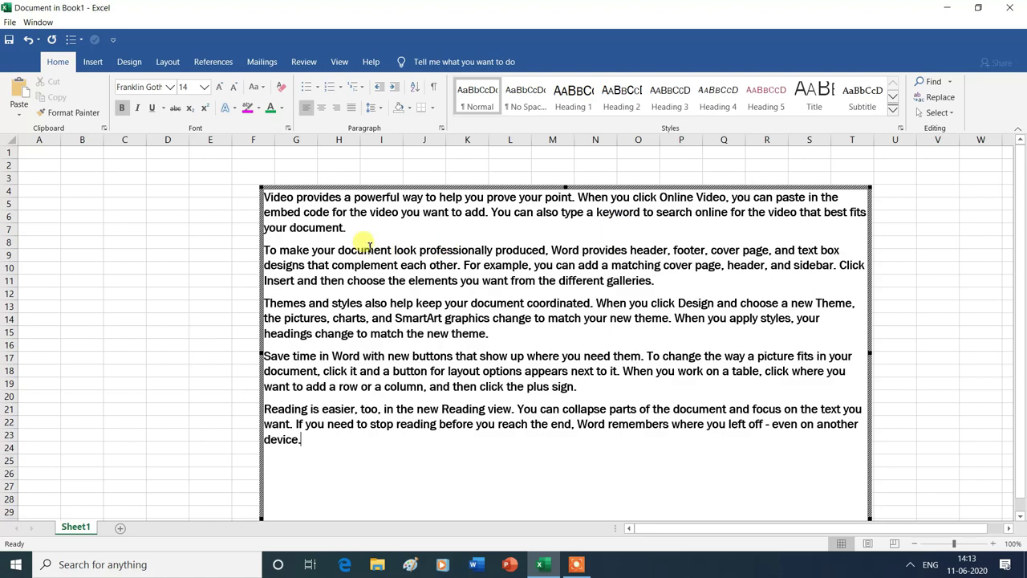
drag(265, 193, 574, 443)
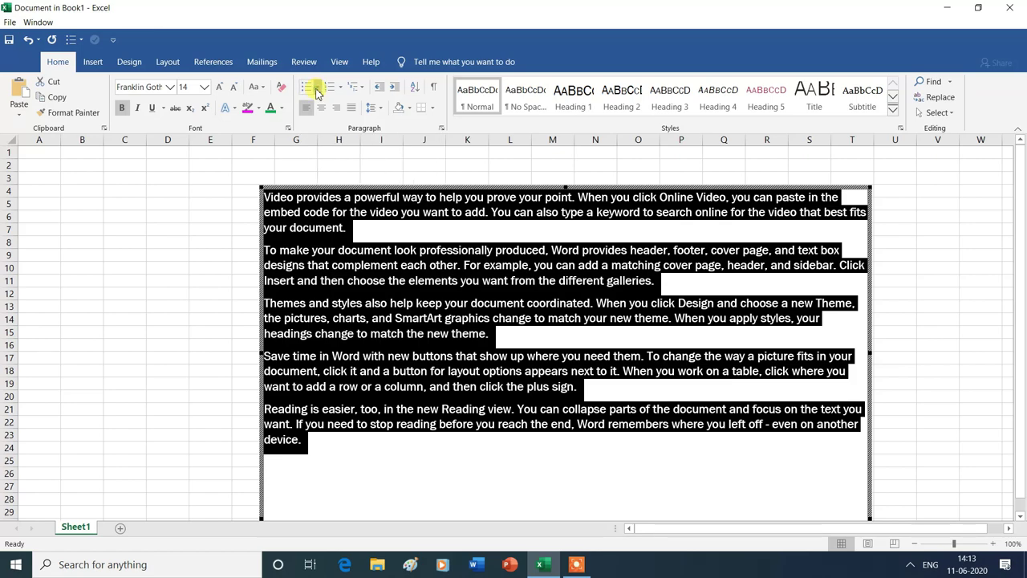
Apply arrowhead bullets to all paragraphs, keeping them left-aligned
click(317, 86)
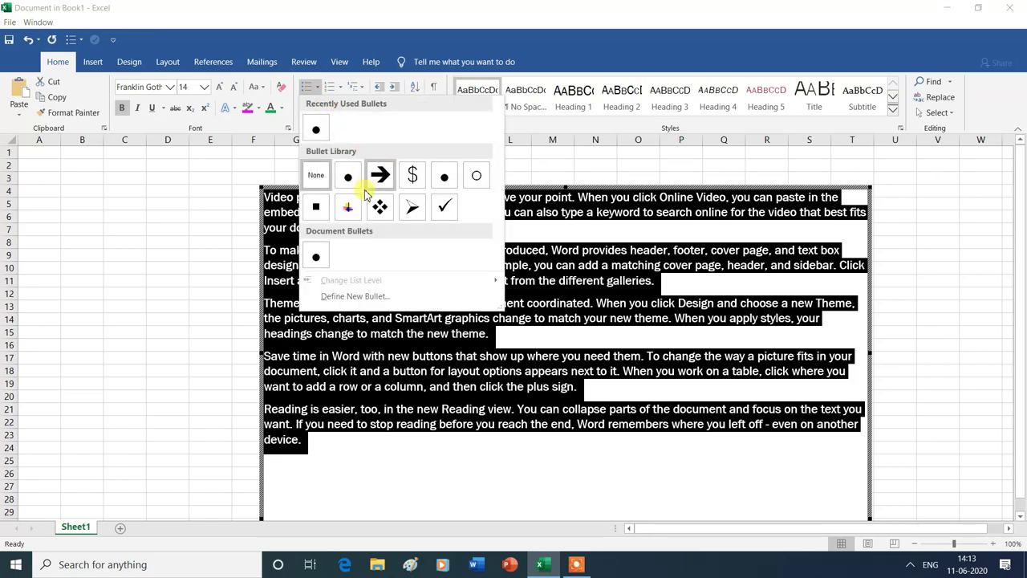
click(414, 209)
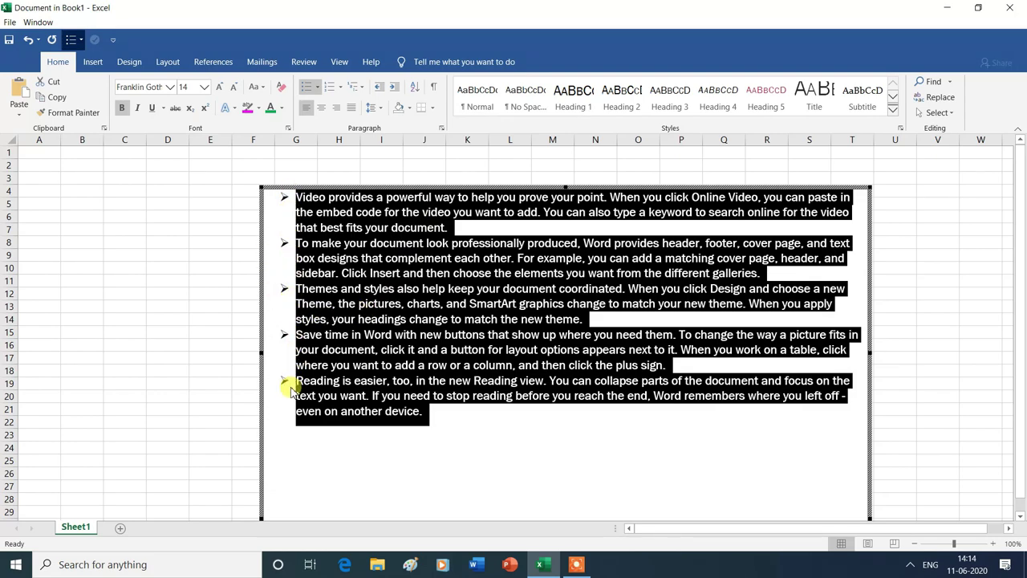
click(322, 109)
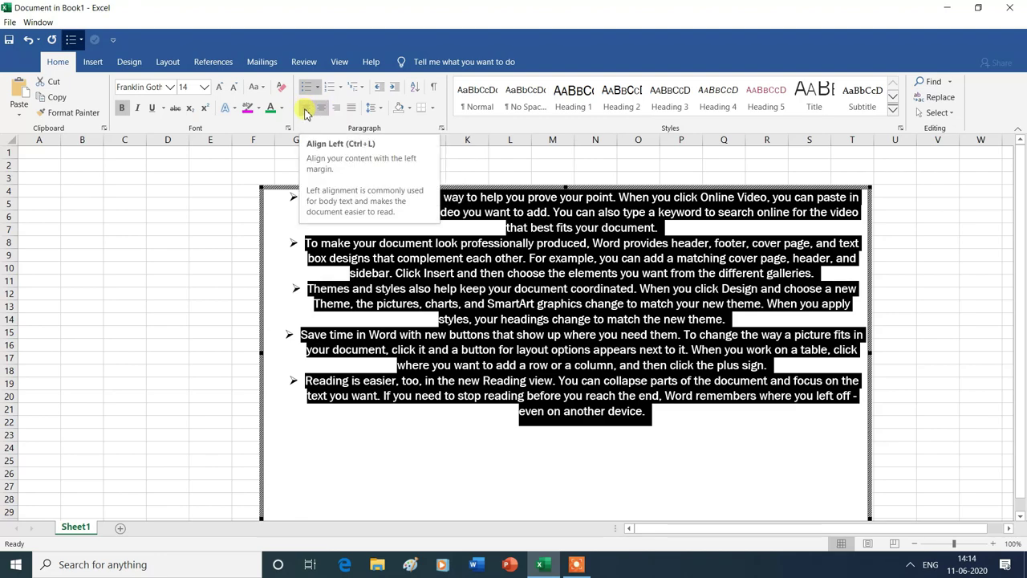
click(306, 108)
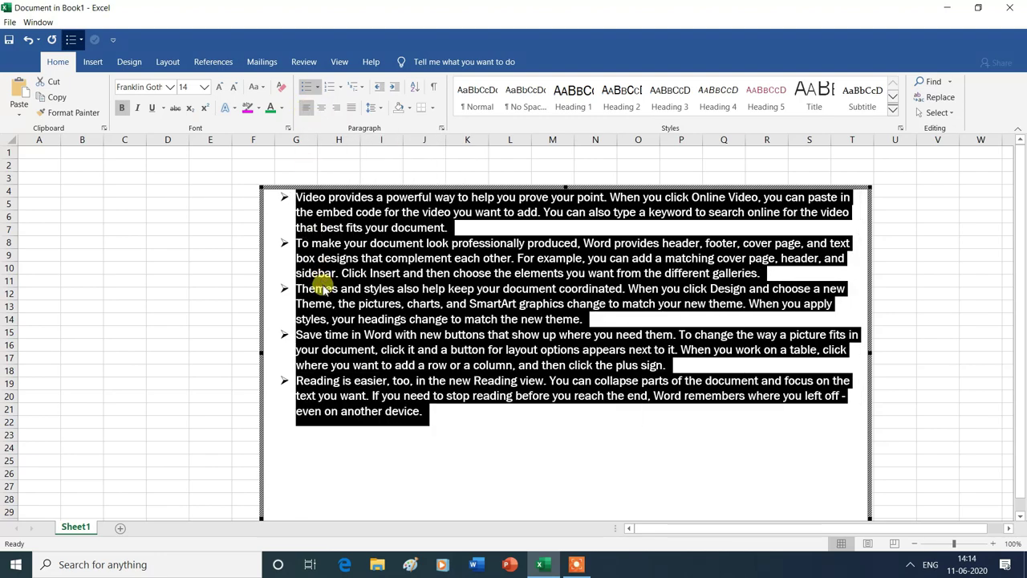
click(526, 433)
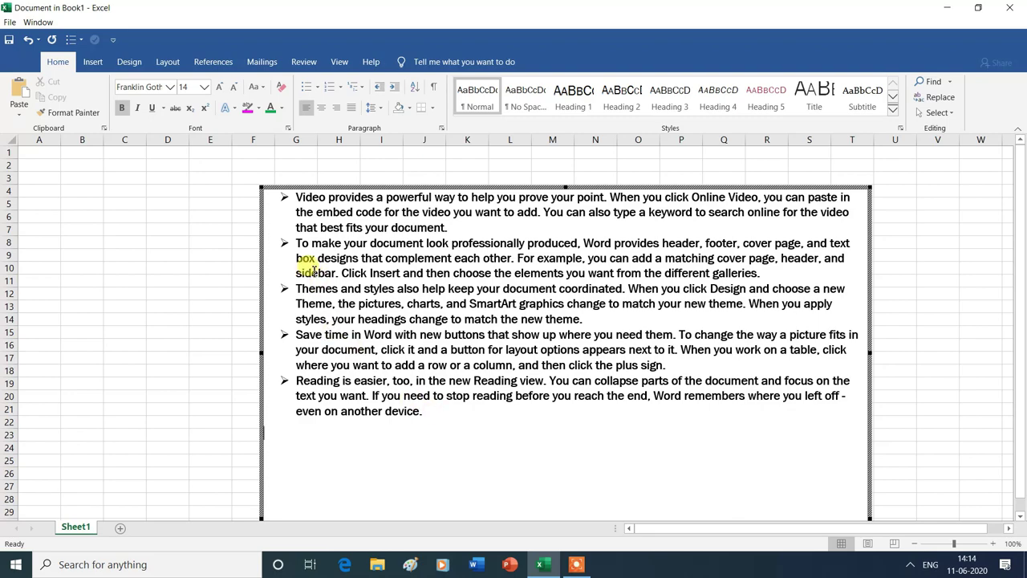
Give the second bullet paragraph a yellow shading background
drag(294, 243, 761, 273)
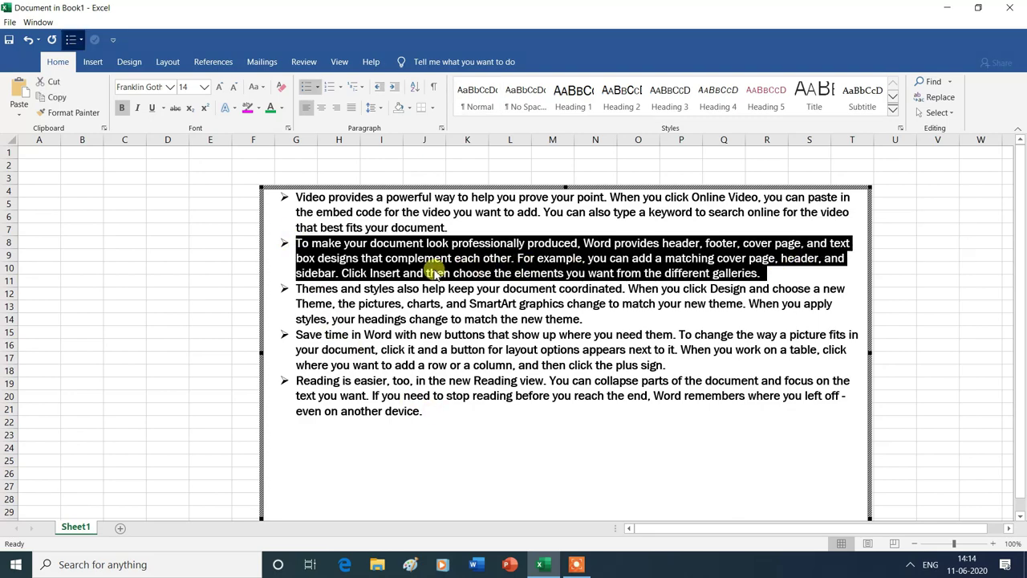
click(410, 109)
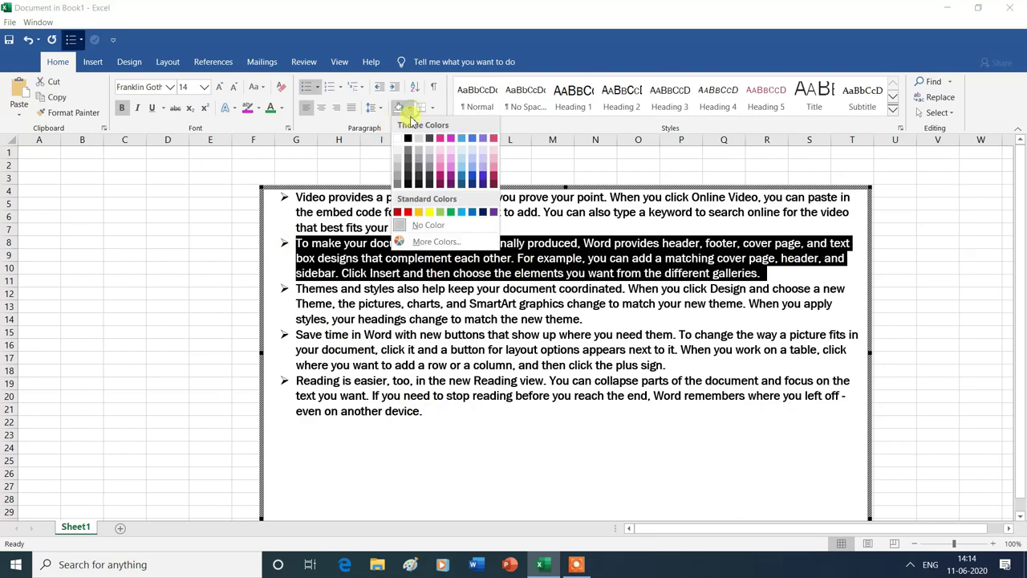
click(604, 466)
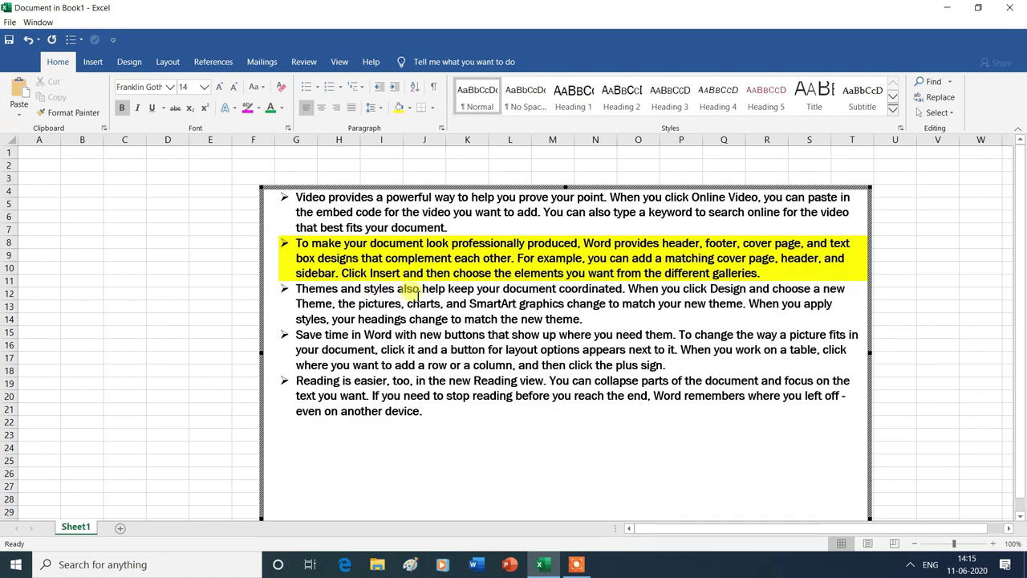
click(145, 256)
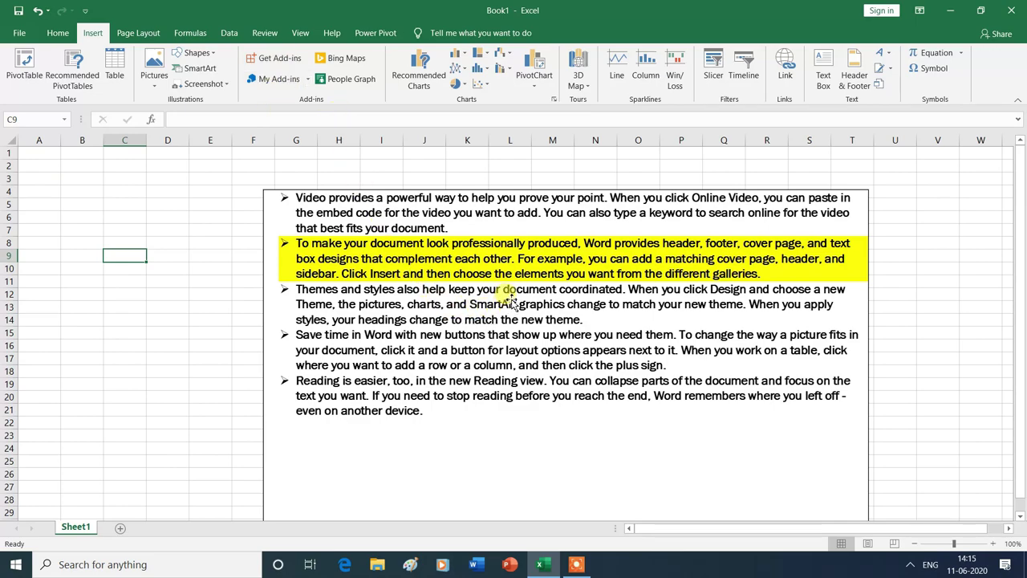
double_click(480, 321)
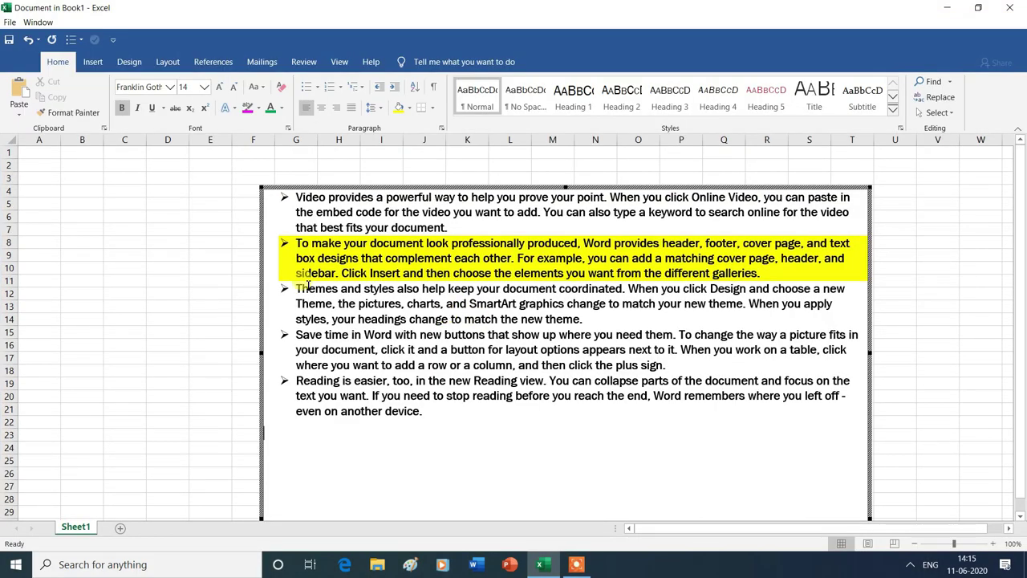